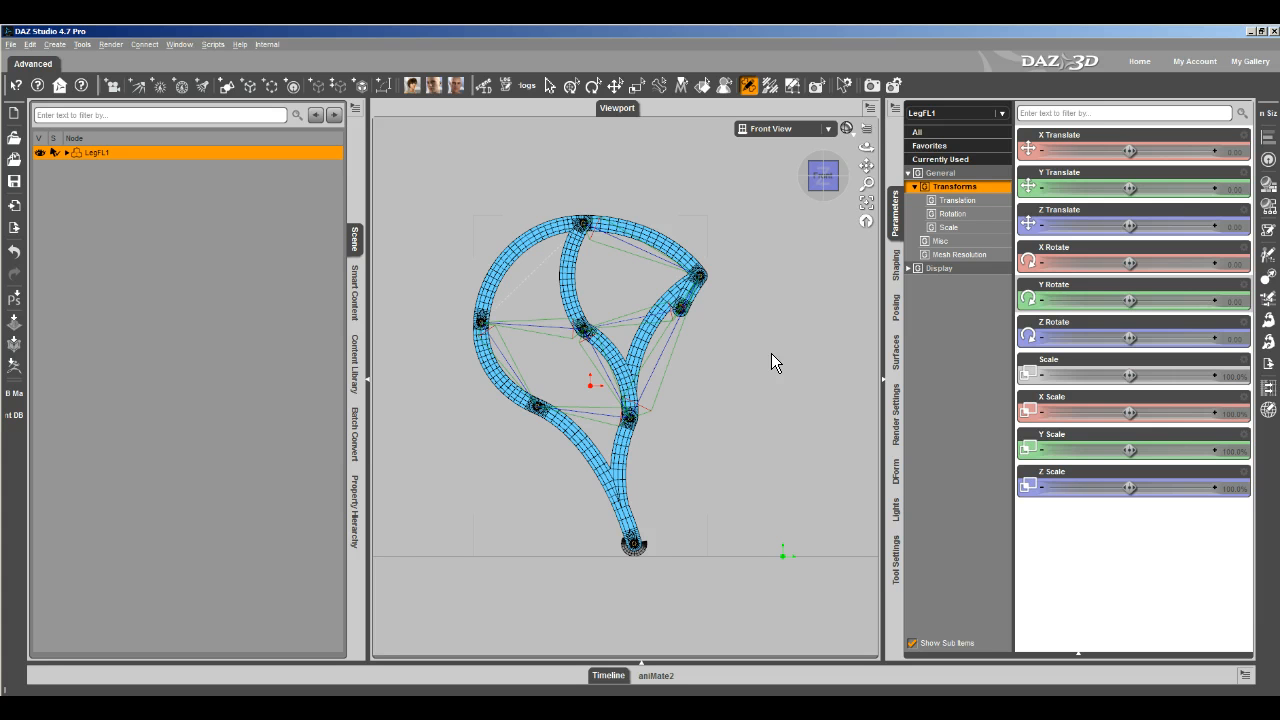
Step: Review the animated leg linkage reference in the image viewer and return to the leg rig
left_click(553, 416)
left_click_drag(553, 416, 589, 295)
left_click_drag(0, 30, 226, 35)
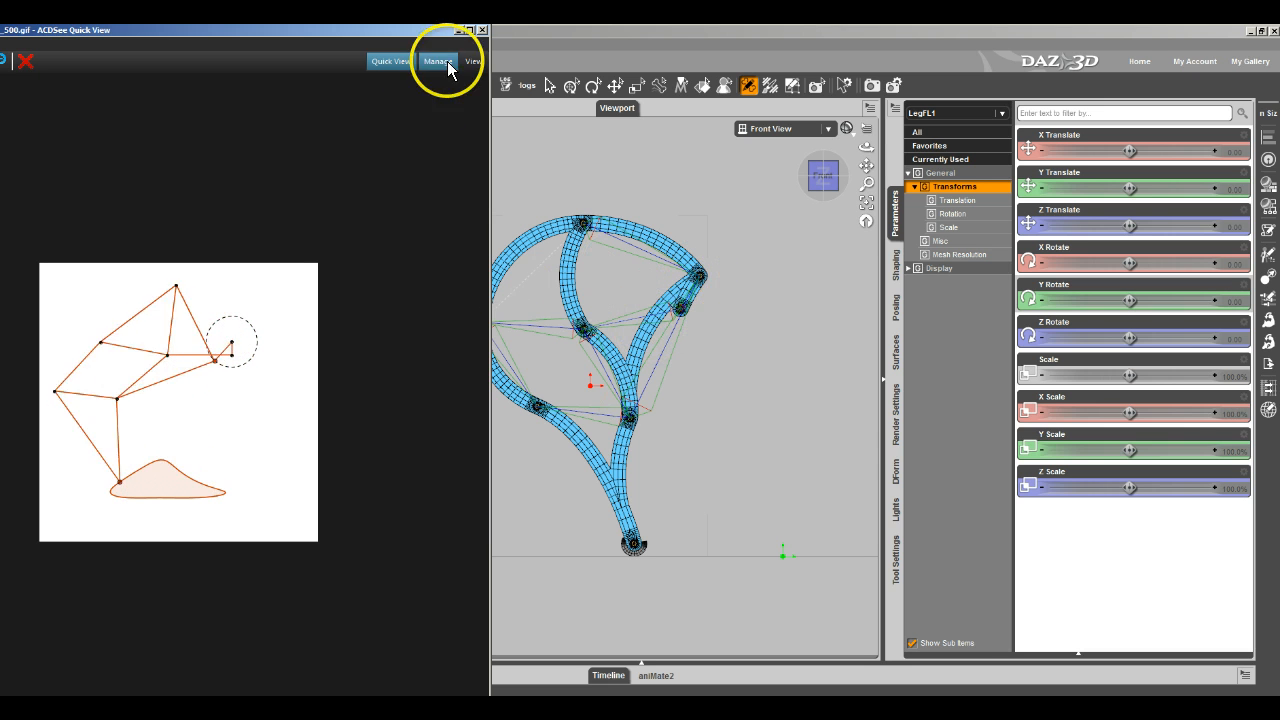
left_click(458, 30)
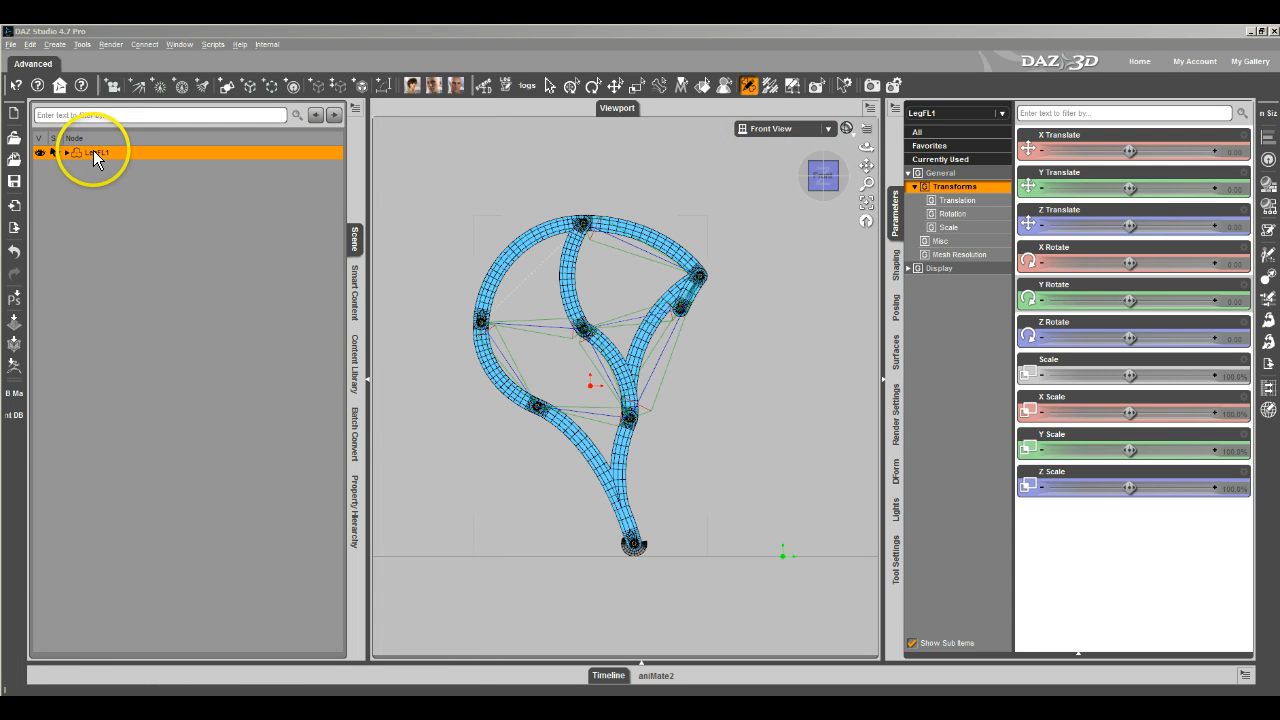
Step: Expand the LegFL1 hierarchy and check the Point At targets of the bones jFL1 and kFL1 that meet at m-targetFL1
left_click(67, 152)
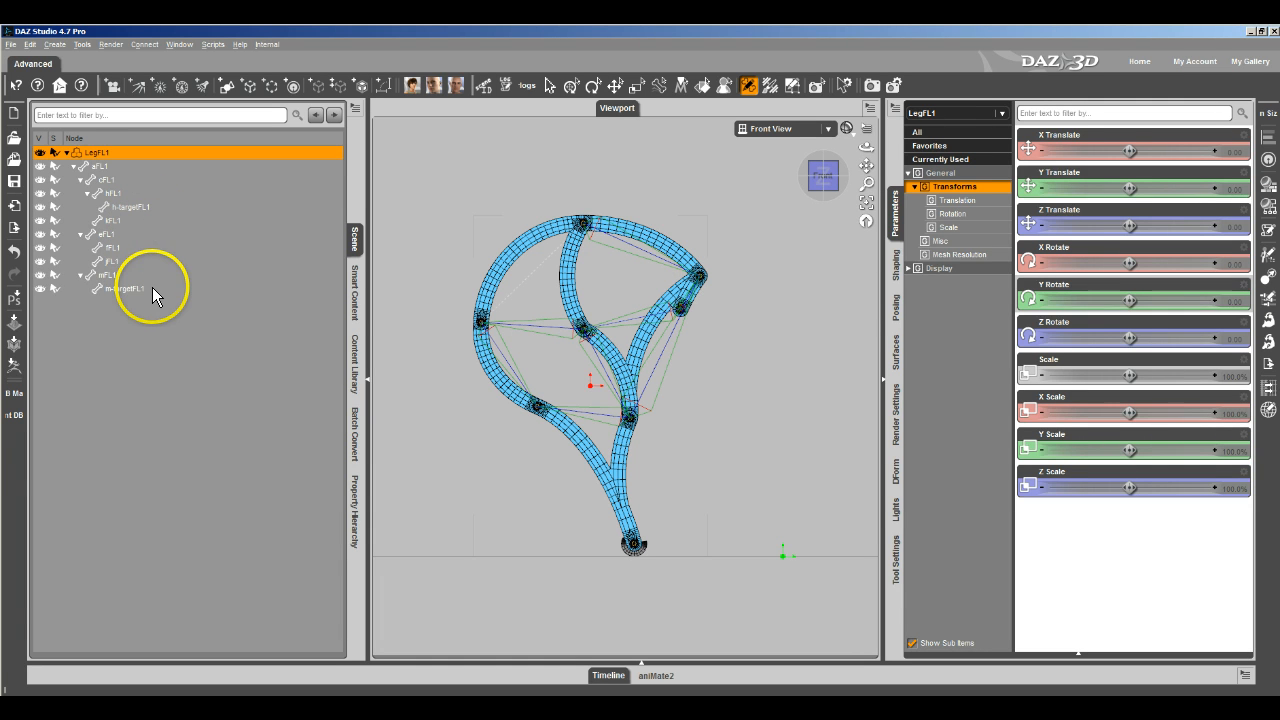
left_click(184, 289)
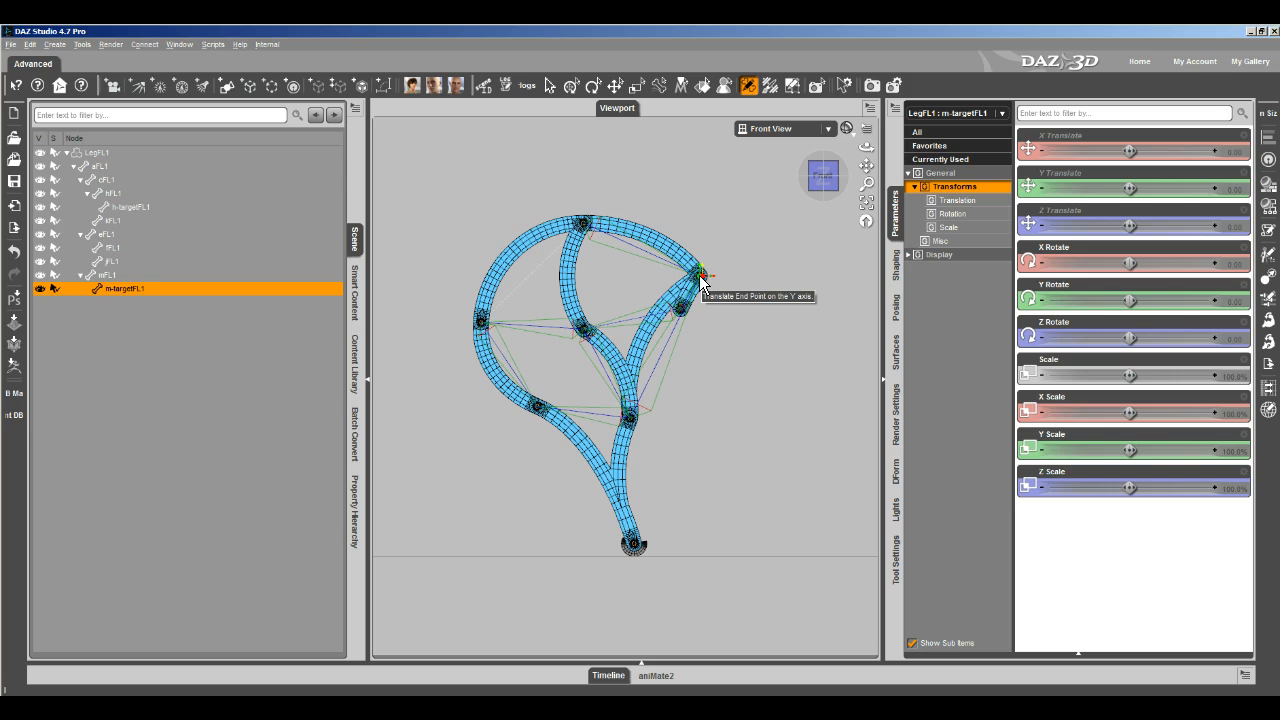
left_click(668, 252)
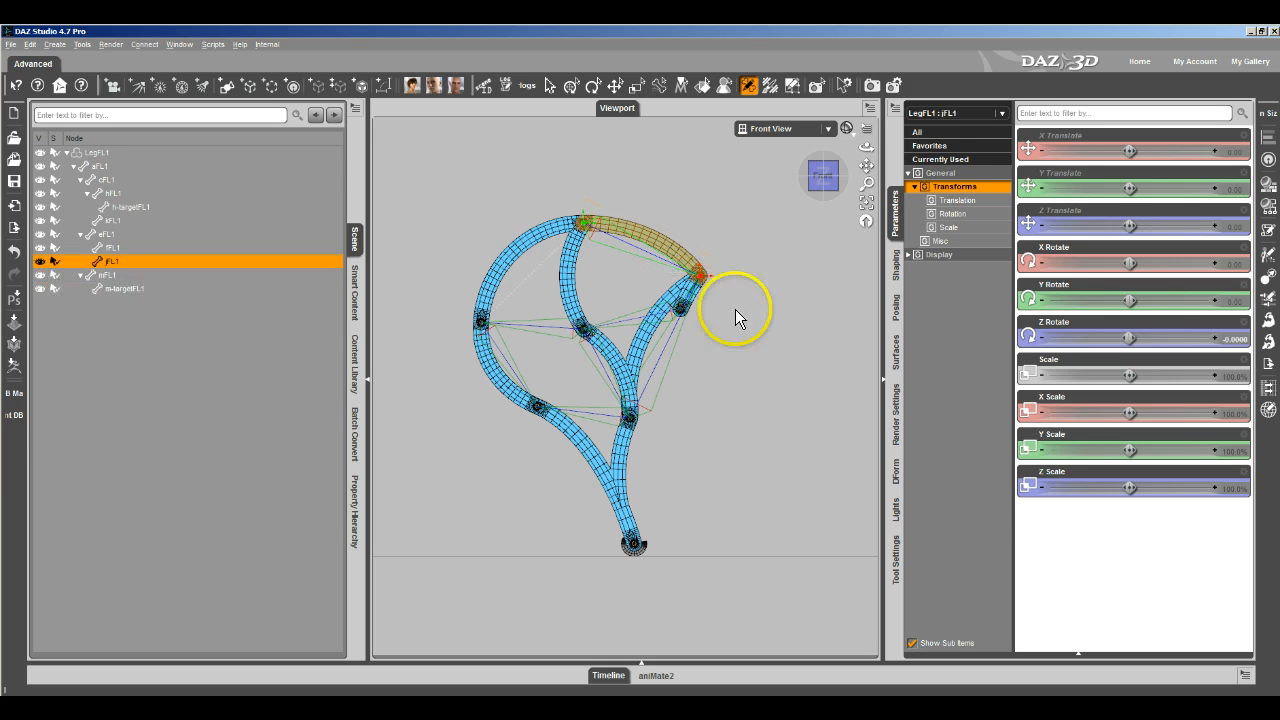
left_click(968, 173)
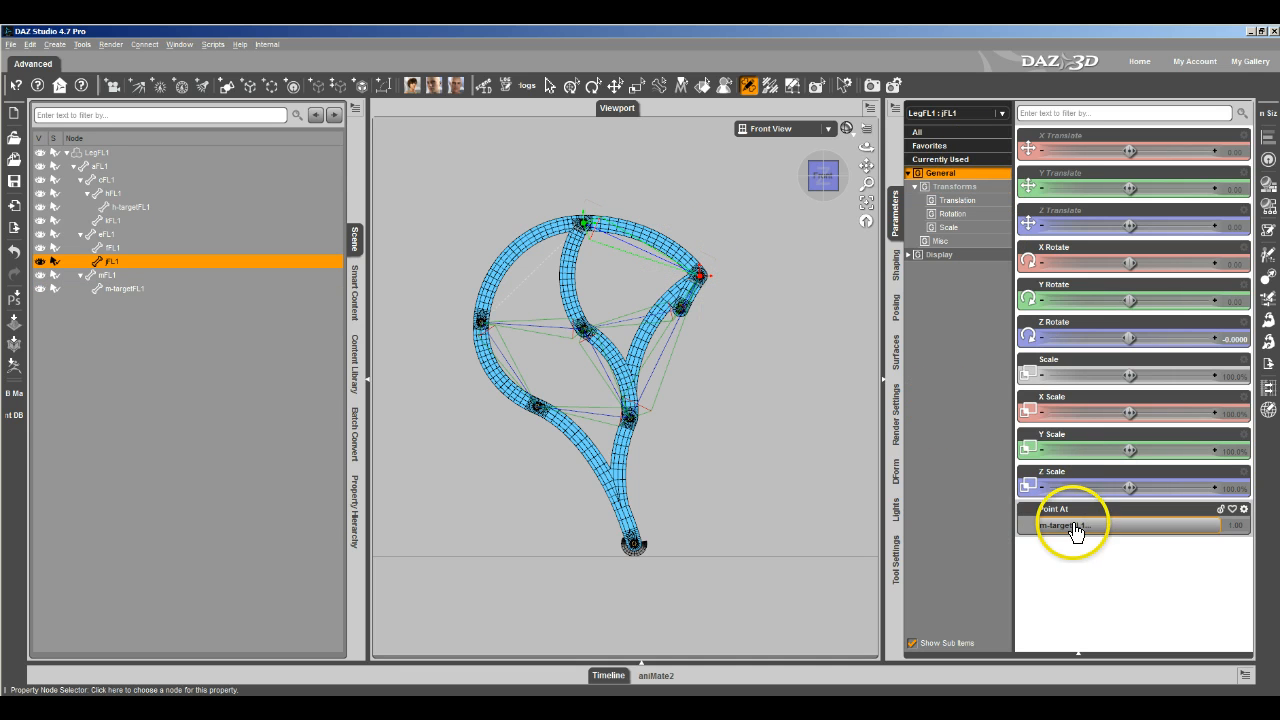
left_click(645, 350)
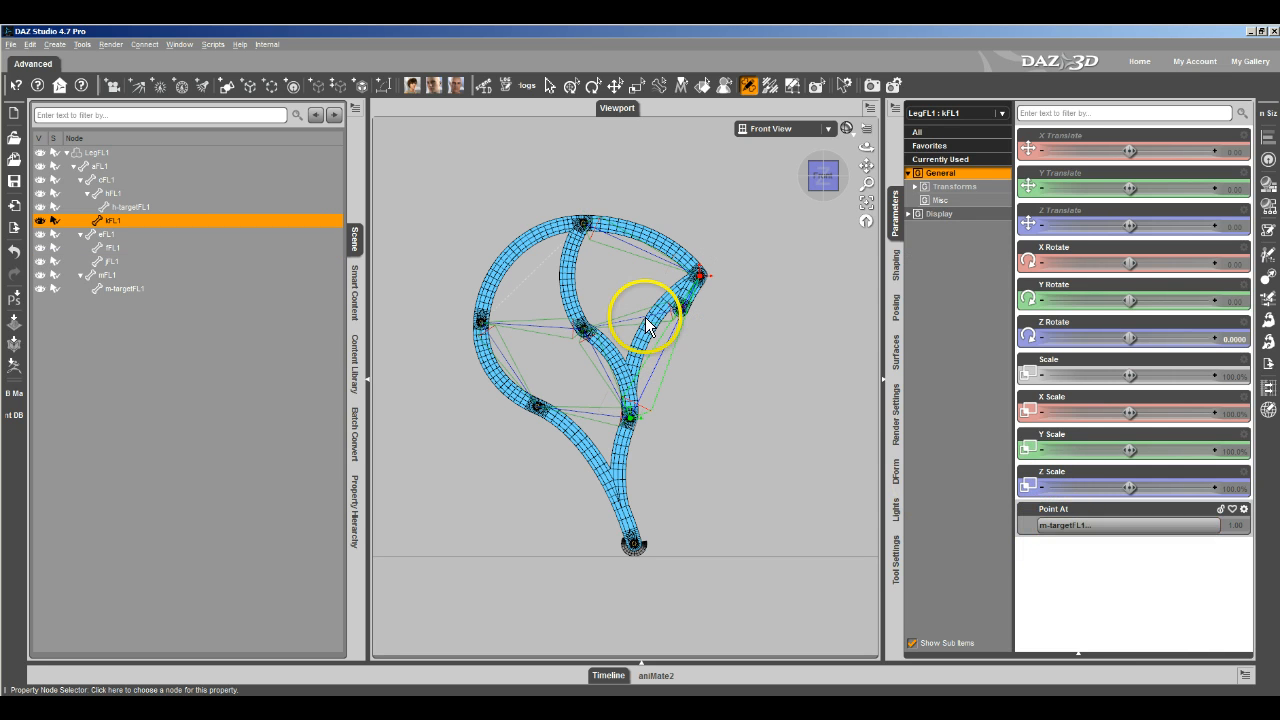
Step: Examine the joints of bones eFL1, cFL1, kFL1 and hFL1, and how fFL1 relates to h-targetFL1
left_click(574, 294)
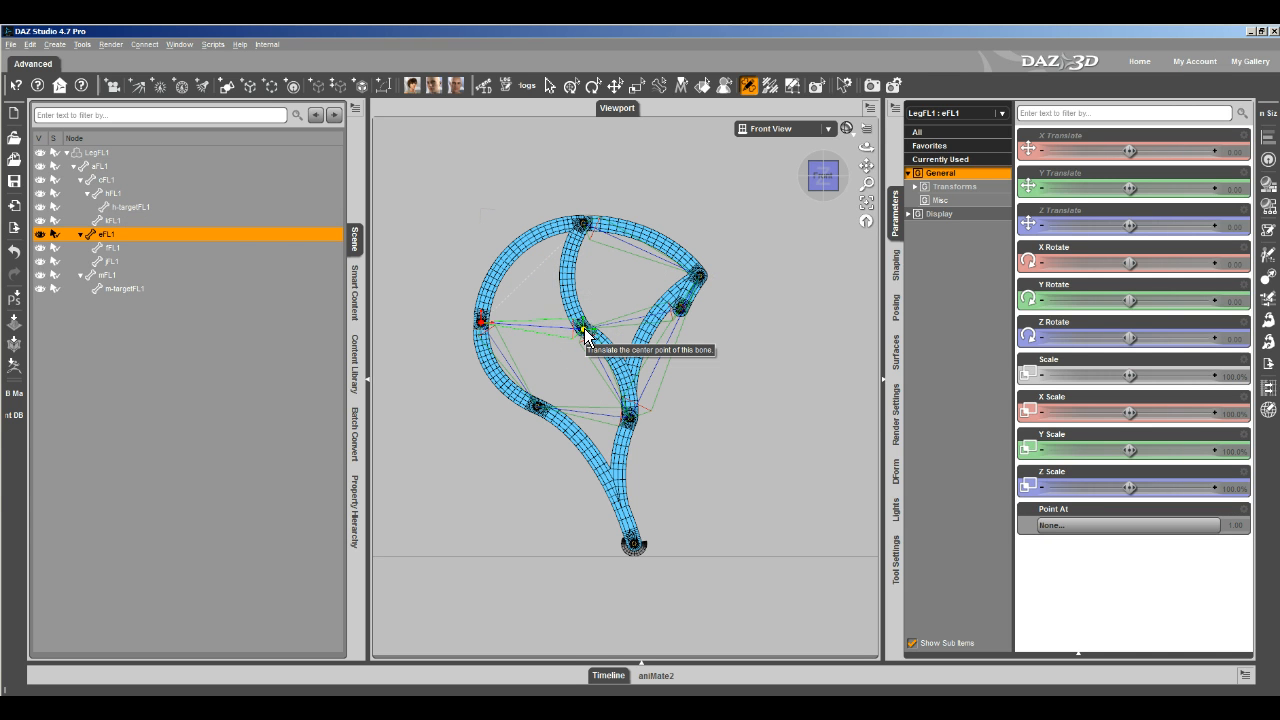
left_click(626, 376)
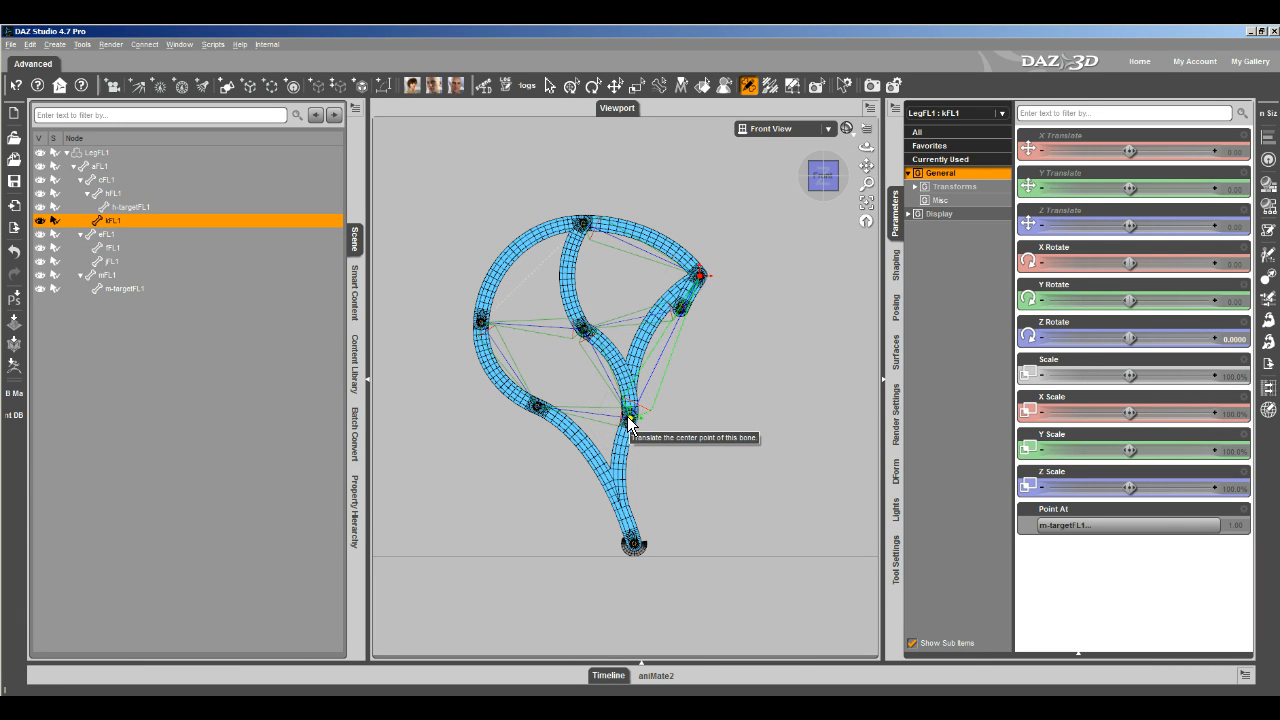
left_click(616, 360)
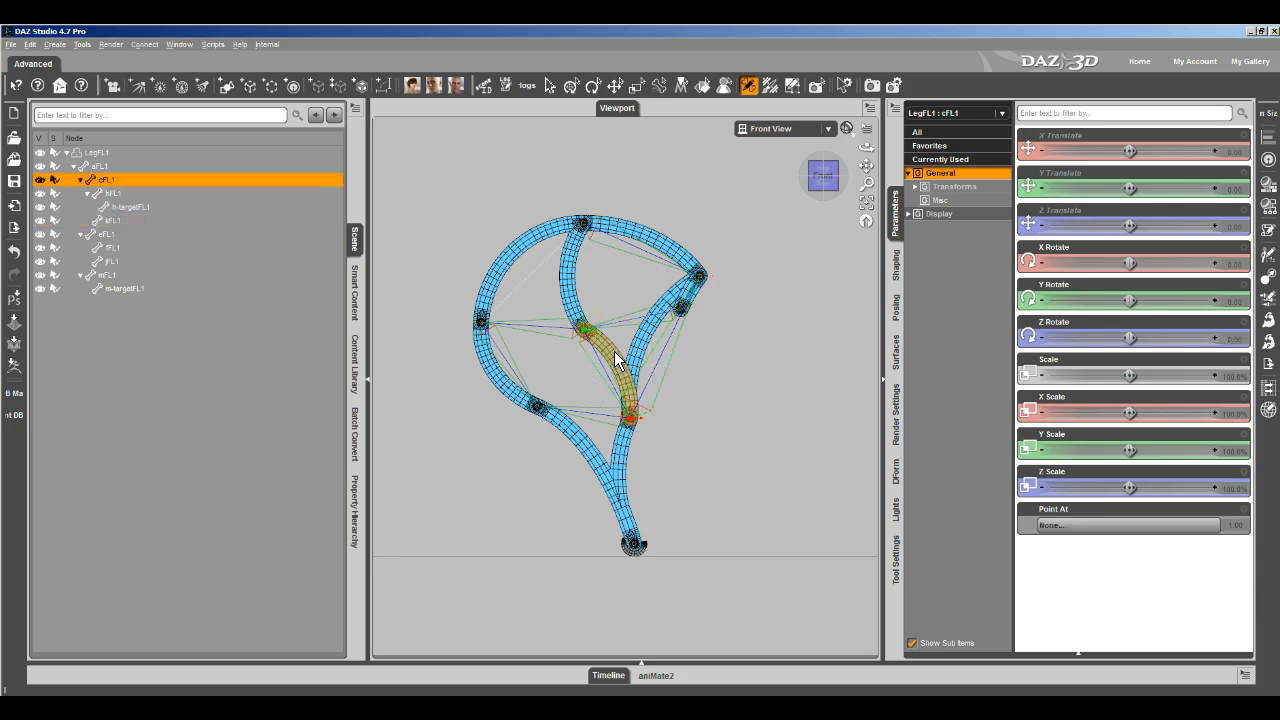
left_click(586, 334)
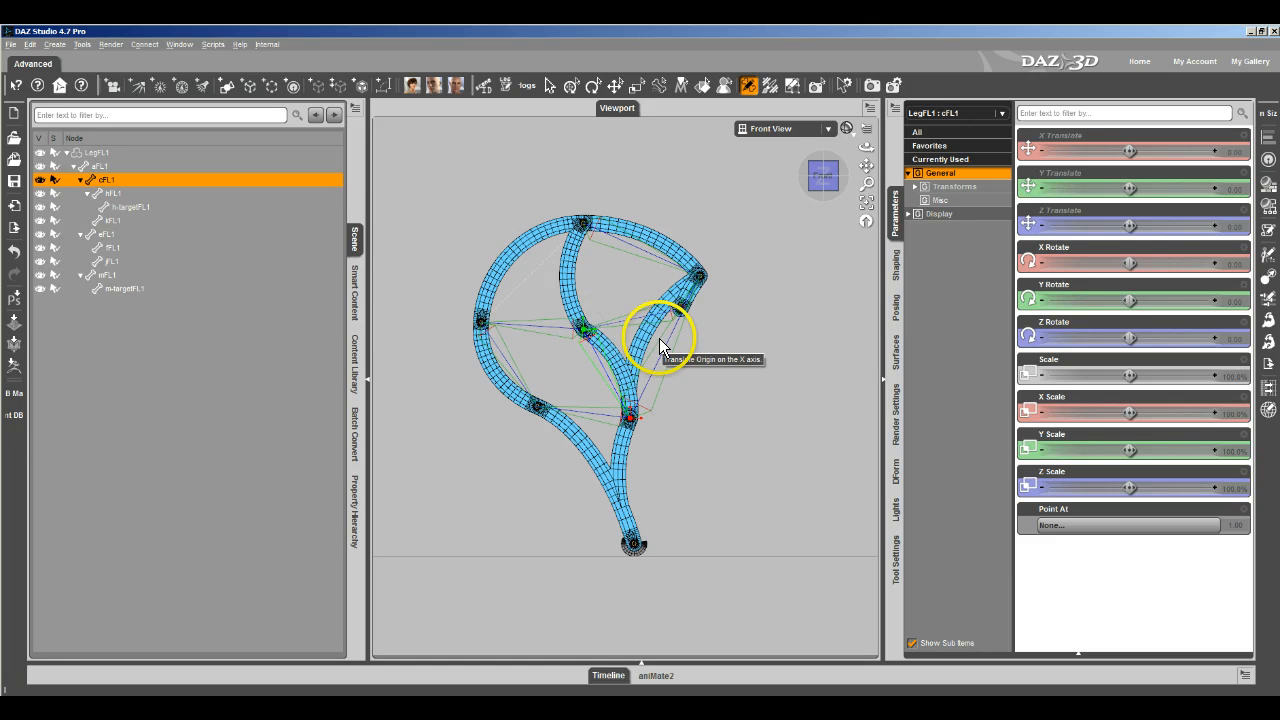
left_click(705, 276)
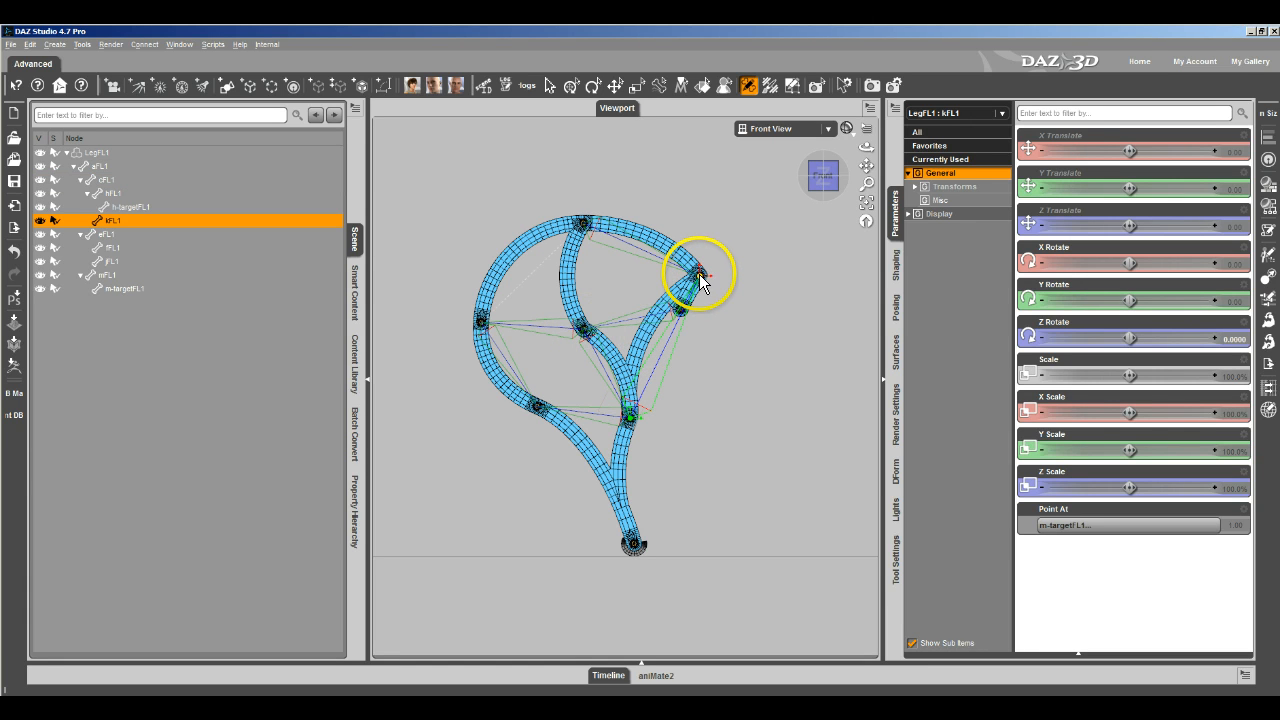
left_click(621, 452)
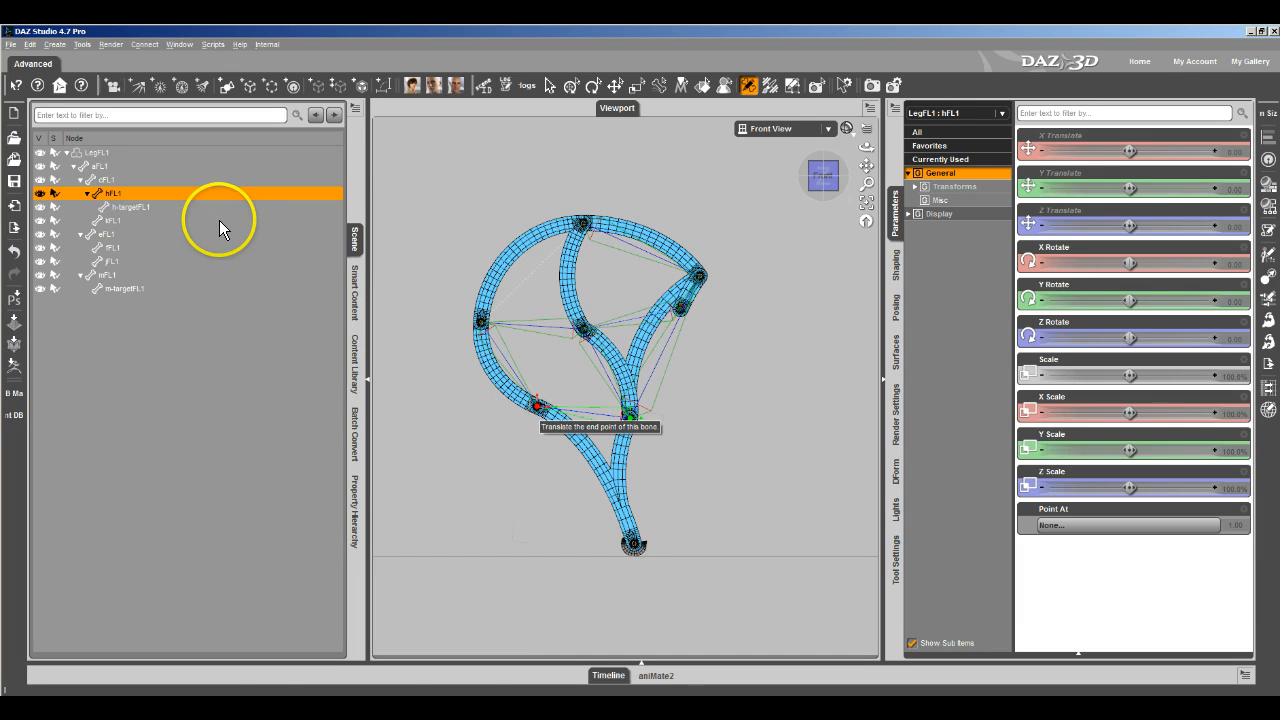
key("Down")
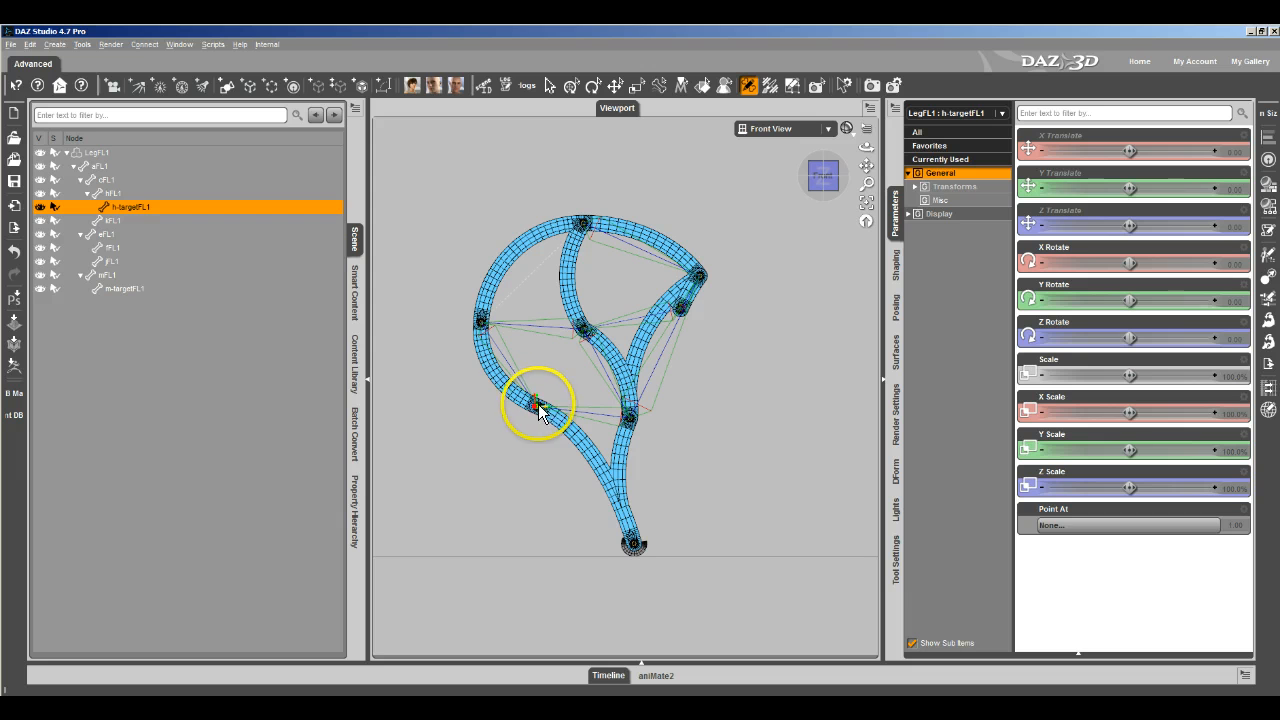
left_click(491, 378)
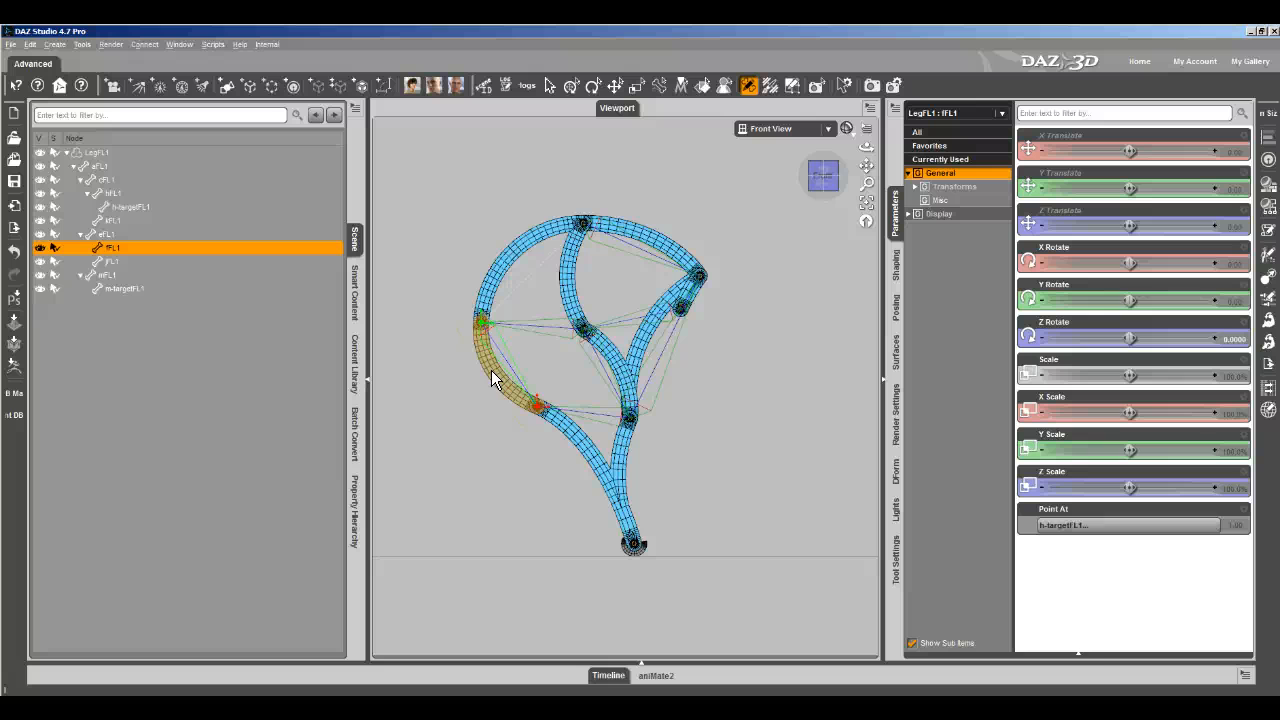
Step: Open the timeline and set the animation length to 36 frames
left_click(614, 677)
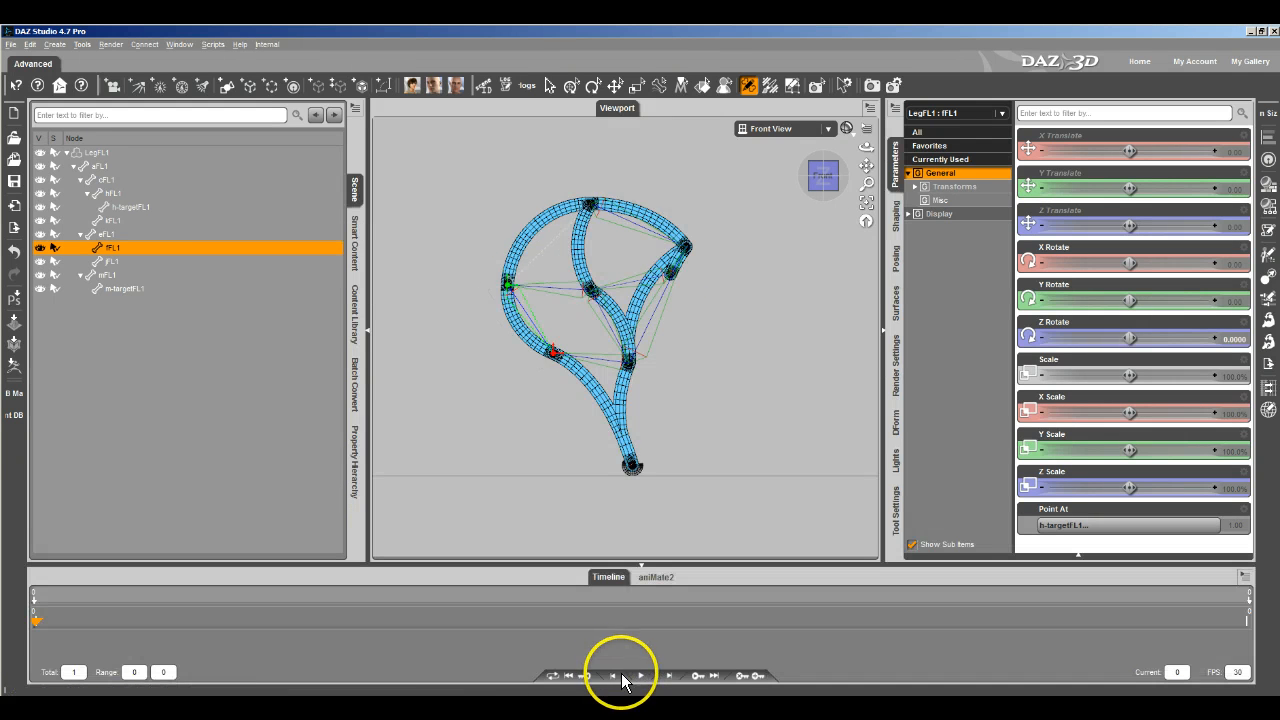
left_click(633, 328)
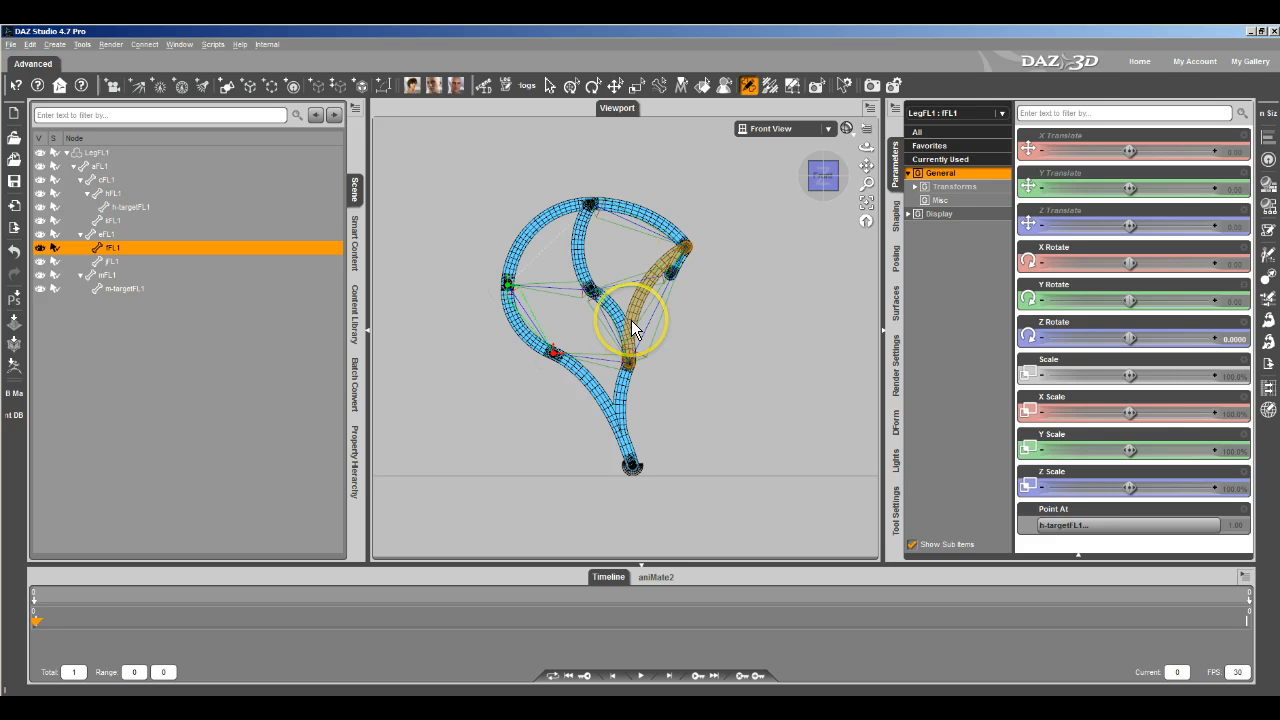
left_click(686, 263)
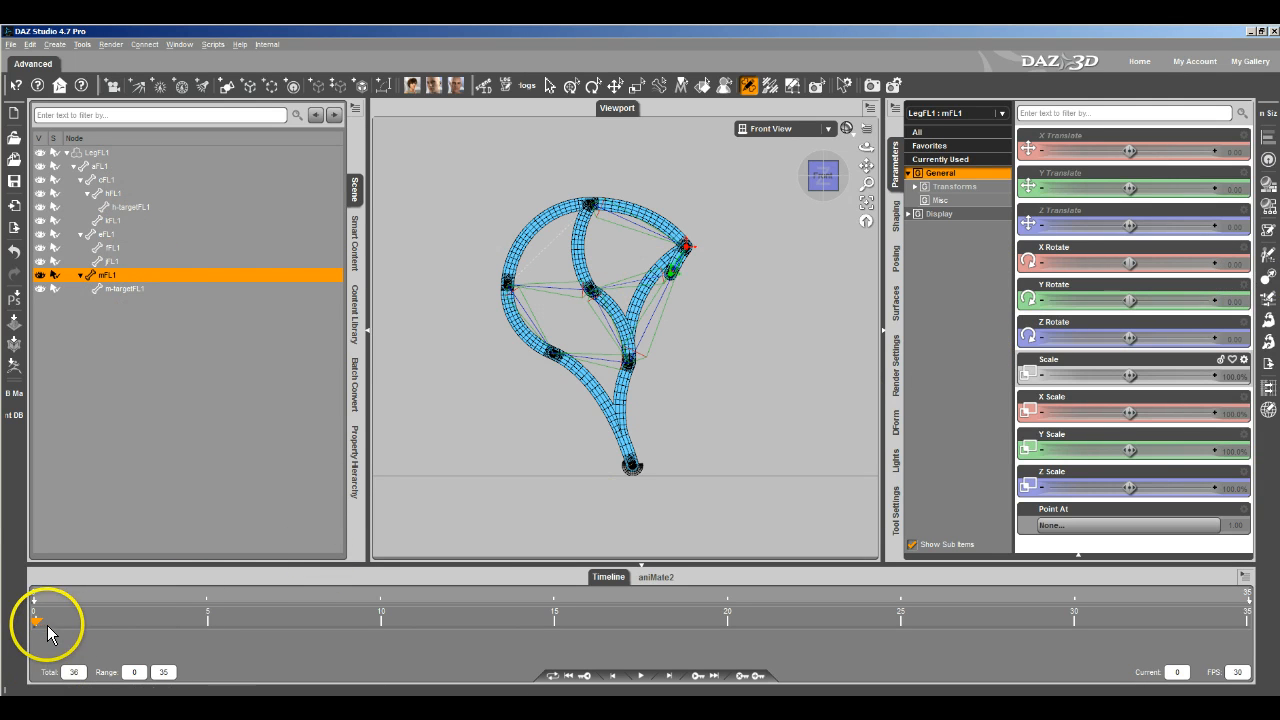
Step: At frame 1, set the crank bone mFL1's Z rotation to 10
left_click_drag(37, 627, 58, 627)
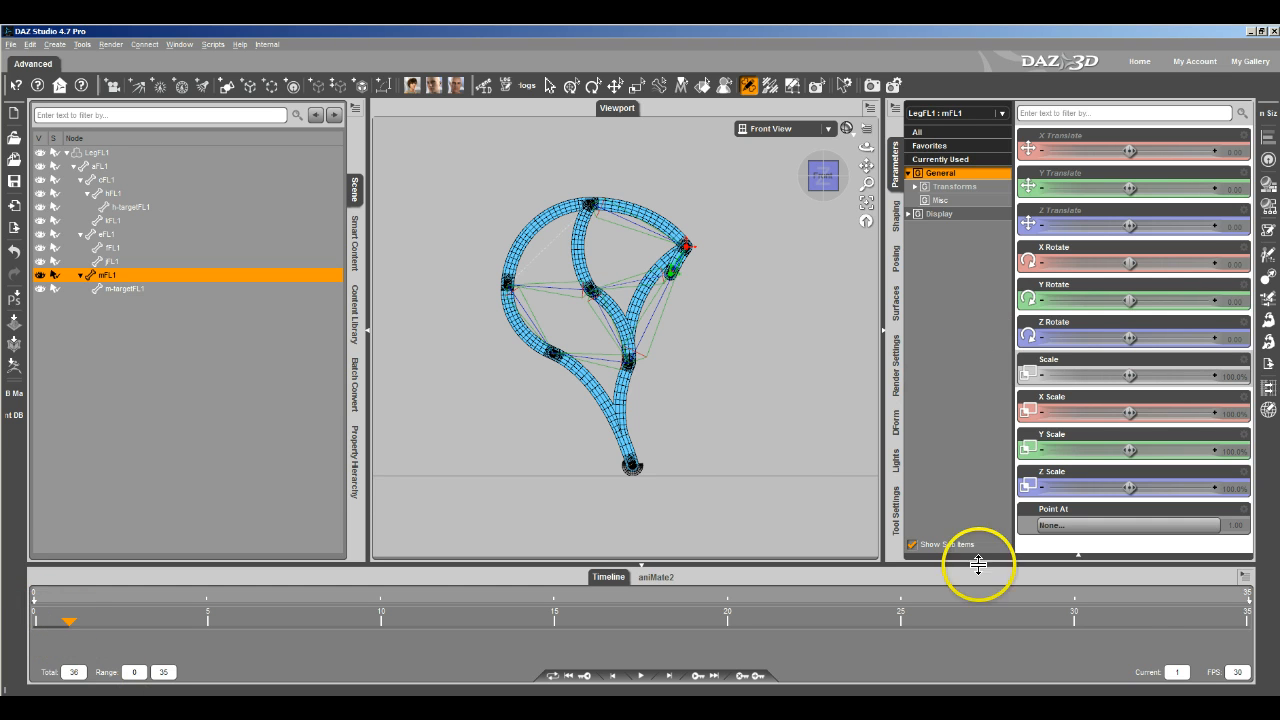
left_click(1239, 339)
type("10")
key("Return")
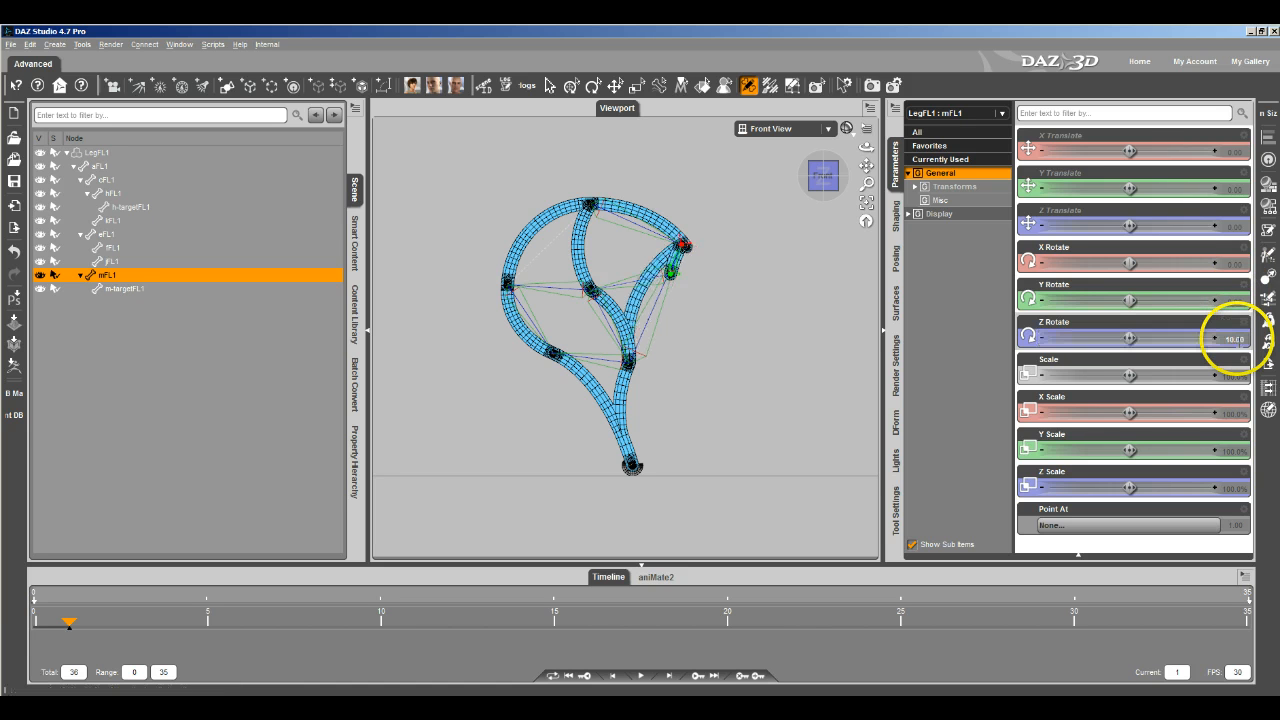
Step: At frame 1, set bone eFL1's Z rotation to 4.50 so the upper link meets the crank end
scroll(771, 385, "up", 2)
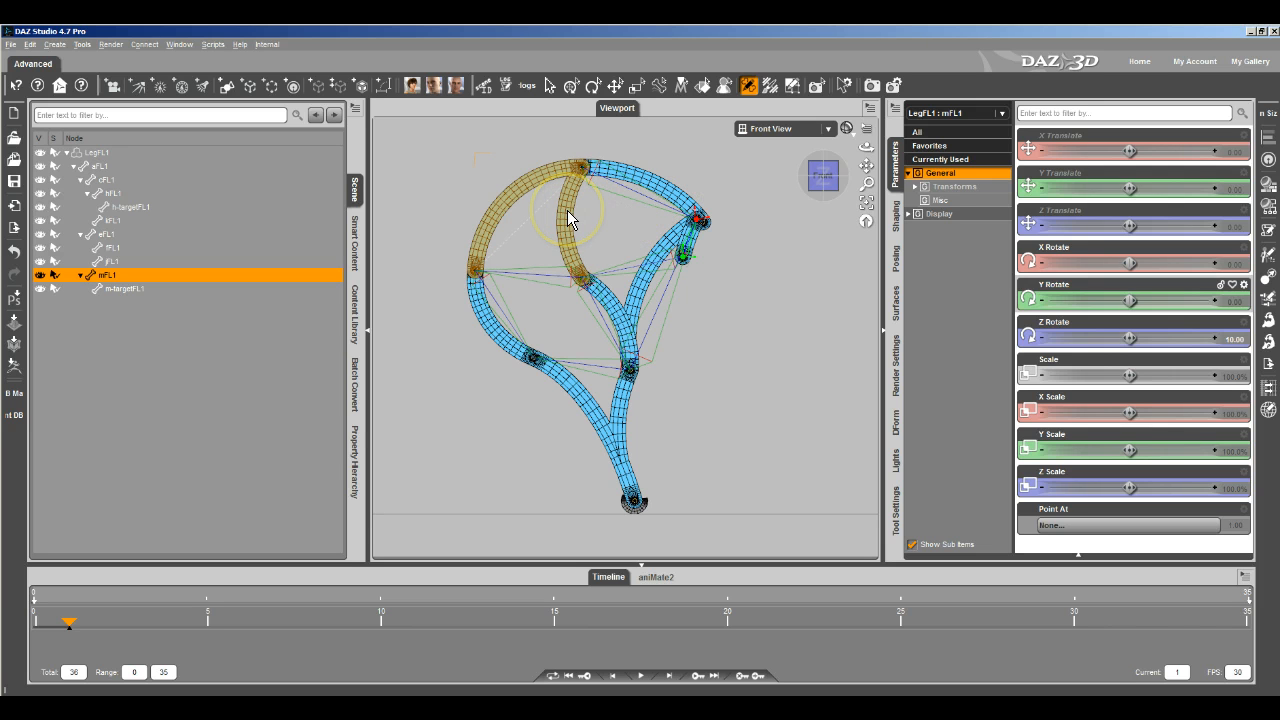
left_click(571, 207)
left_click_drag(1130, 343, 1129, 338)
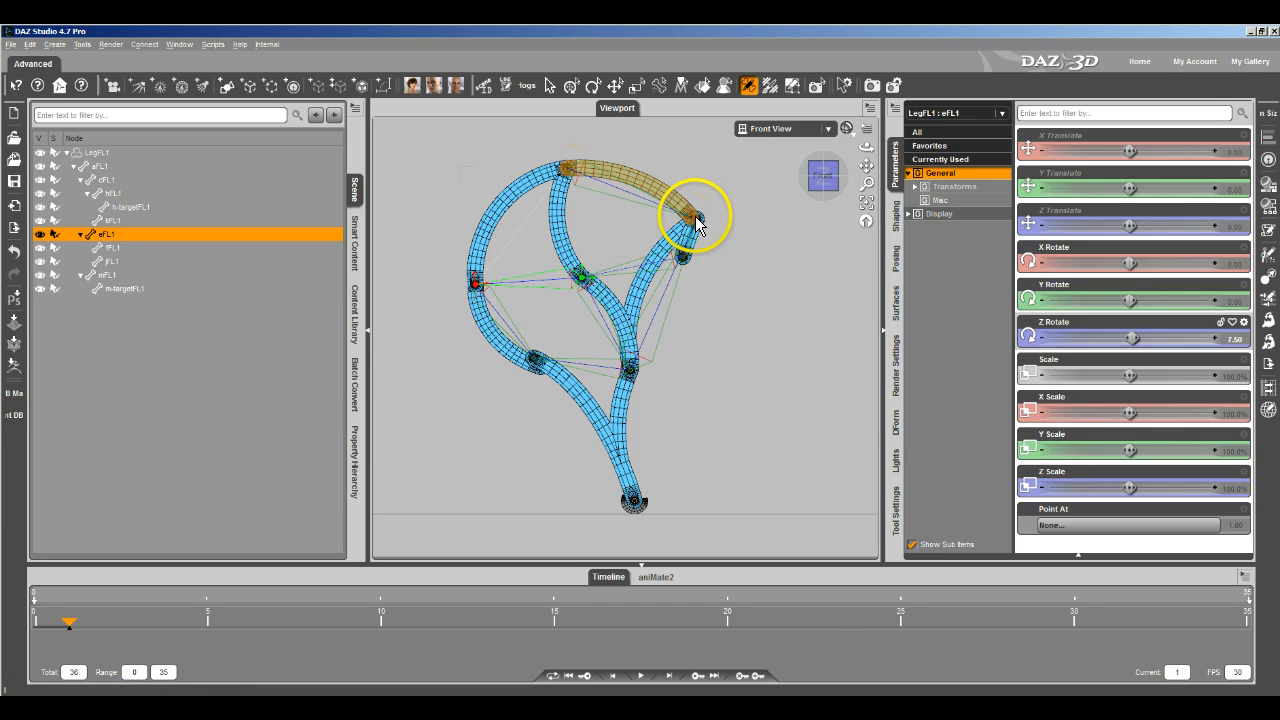
left_click_drag(1131, 342, 1130, 338)
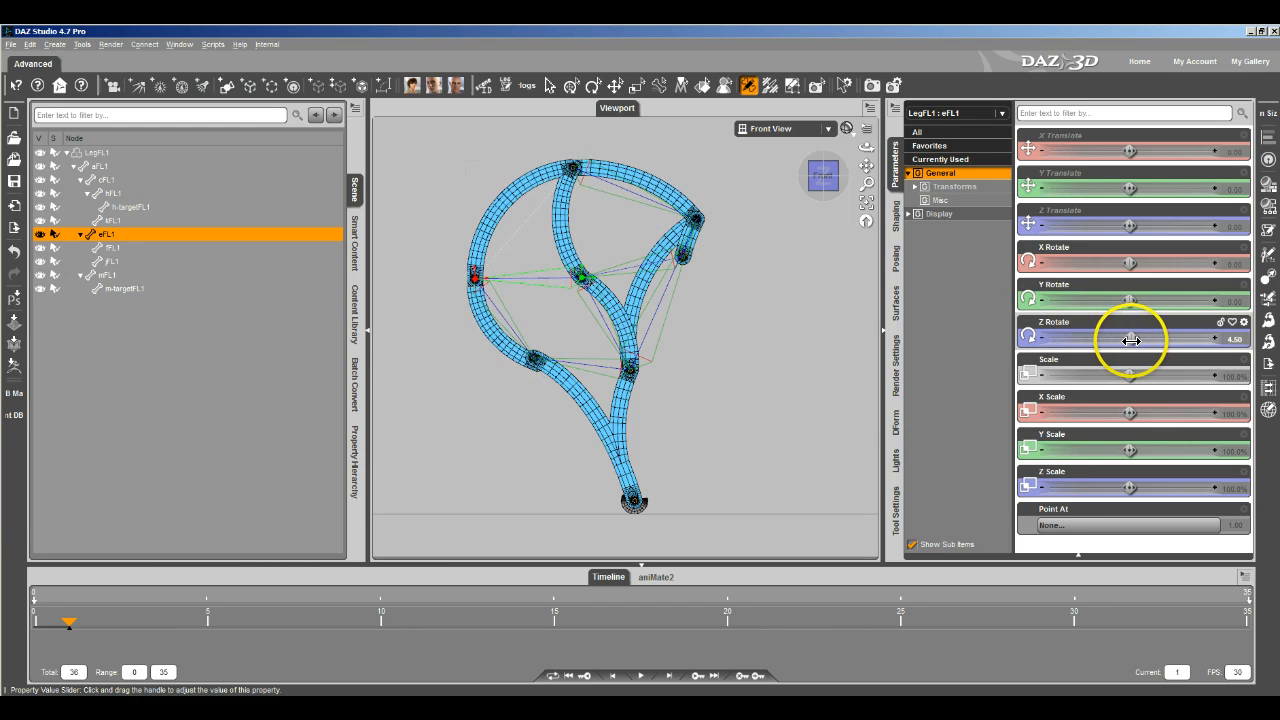
Step: Try a Z rotation on bone cFL1 at frame 1 and return it to 0
left_click(618, 314)
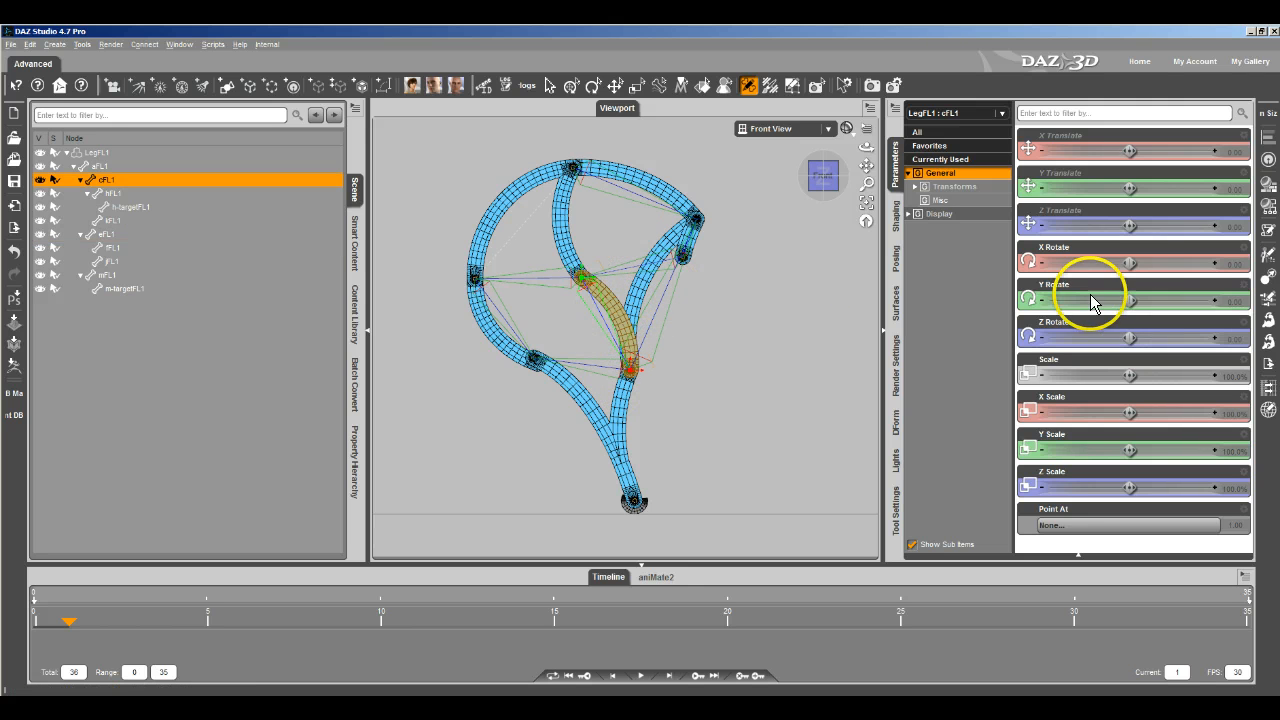
left_click_drag(1128, 336, 1118, 336)
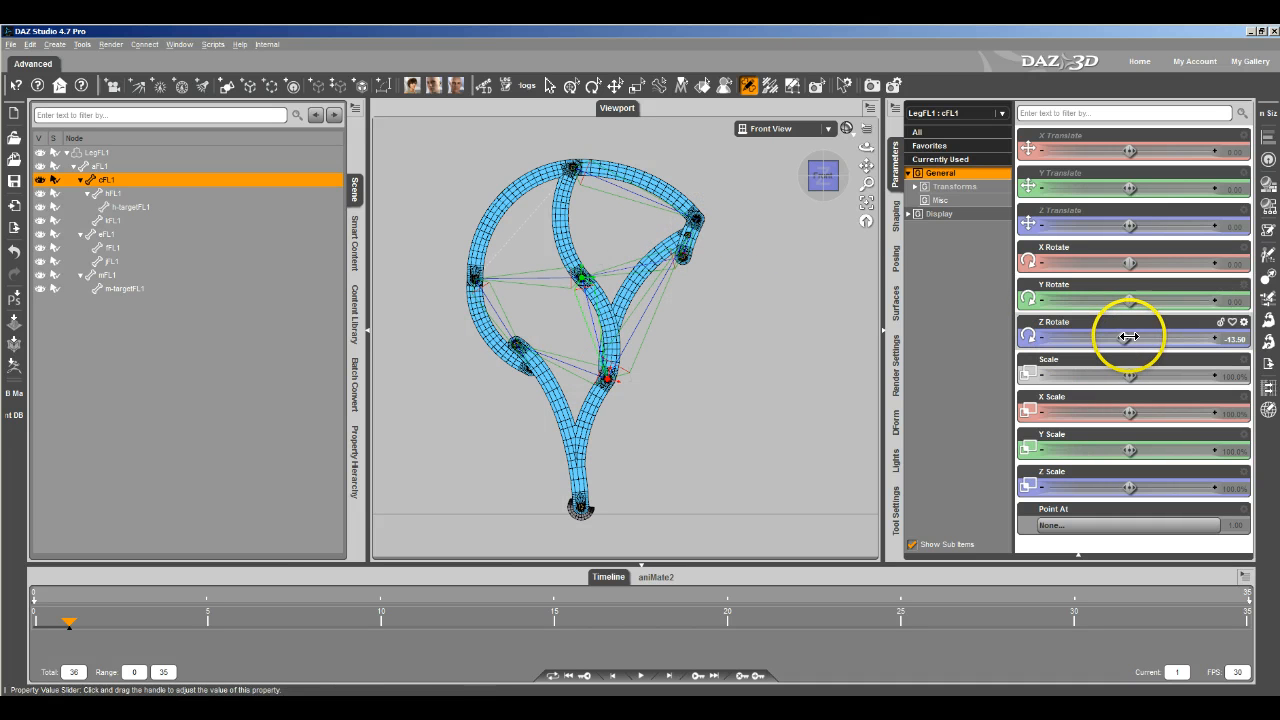
left_click_drag(1125, 339, 1128, 341)
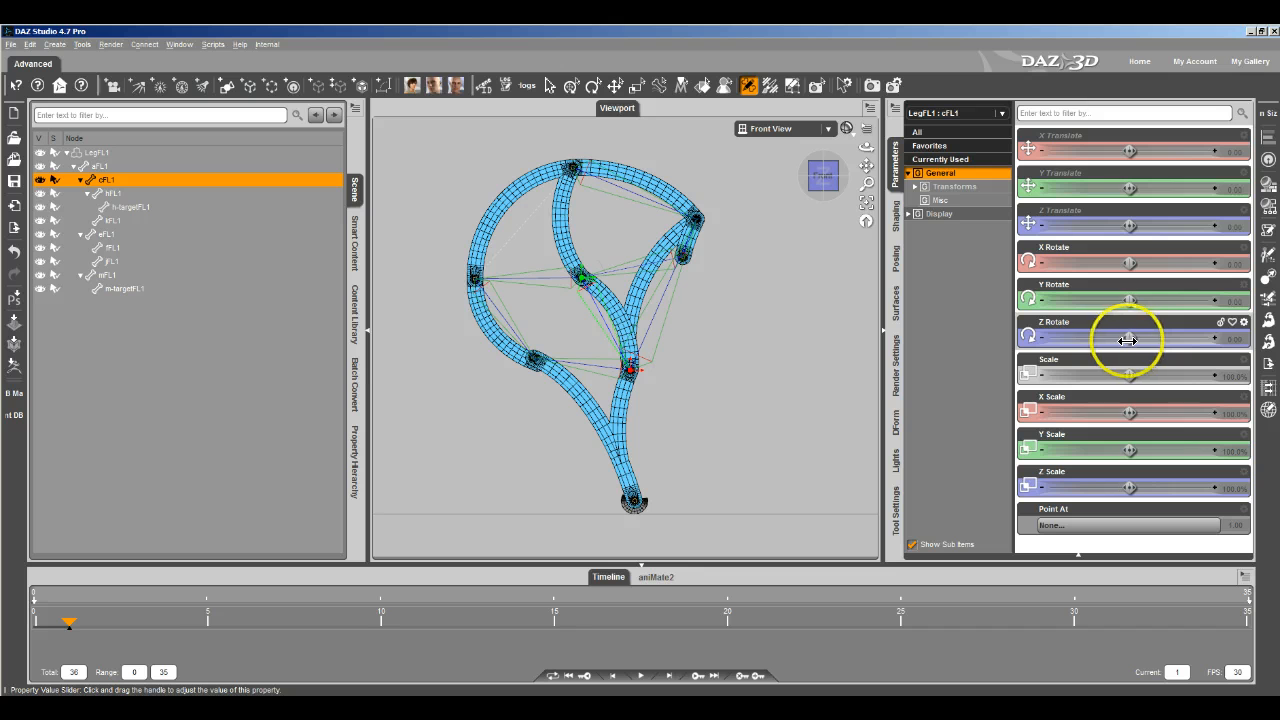
Step: At frame 1, set the lower leg bone hFL1's Z rotation to 6
left_click(606, 455)
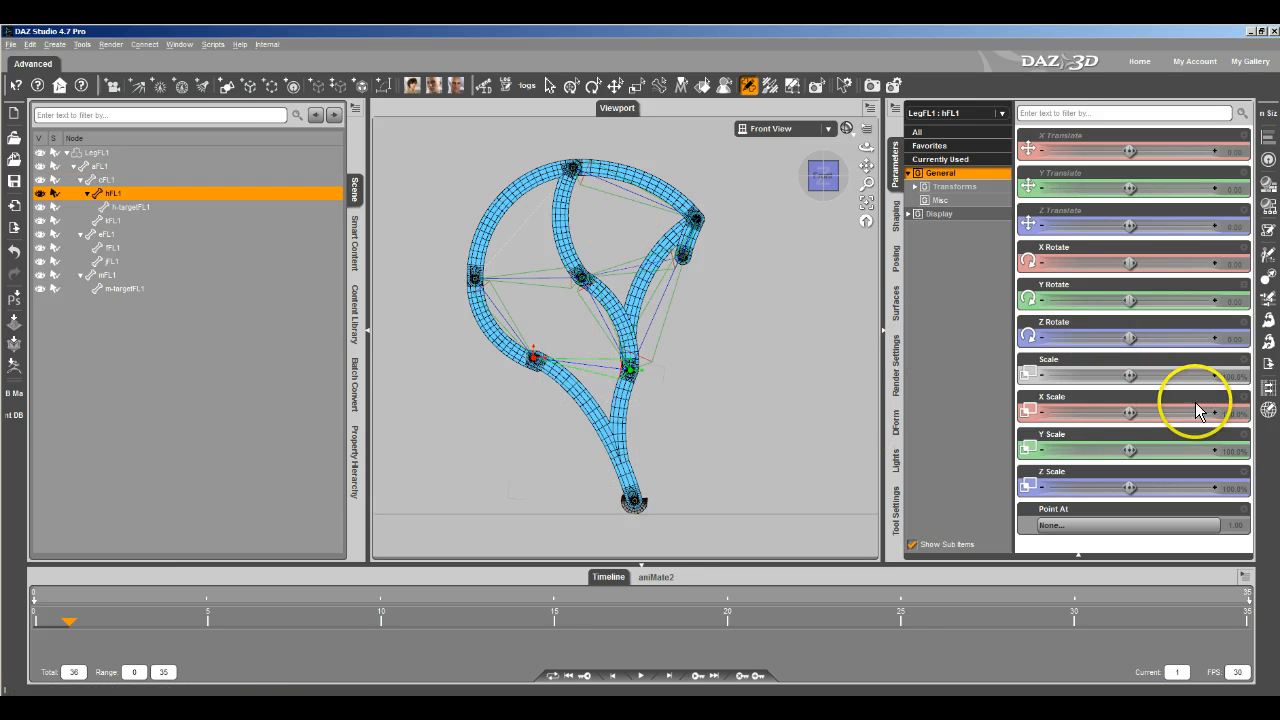
left_click_drag(1131, 336, 1131, 341)
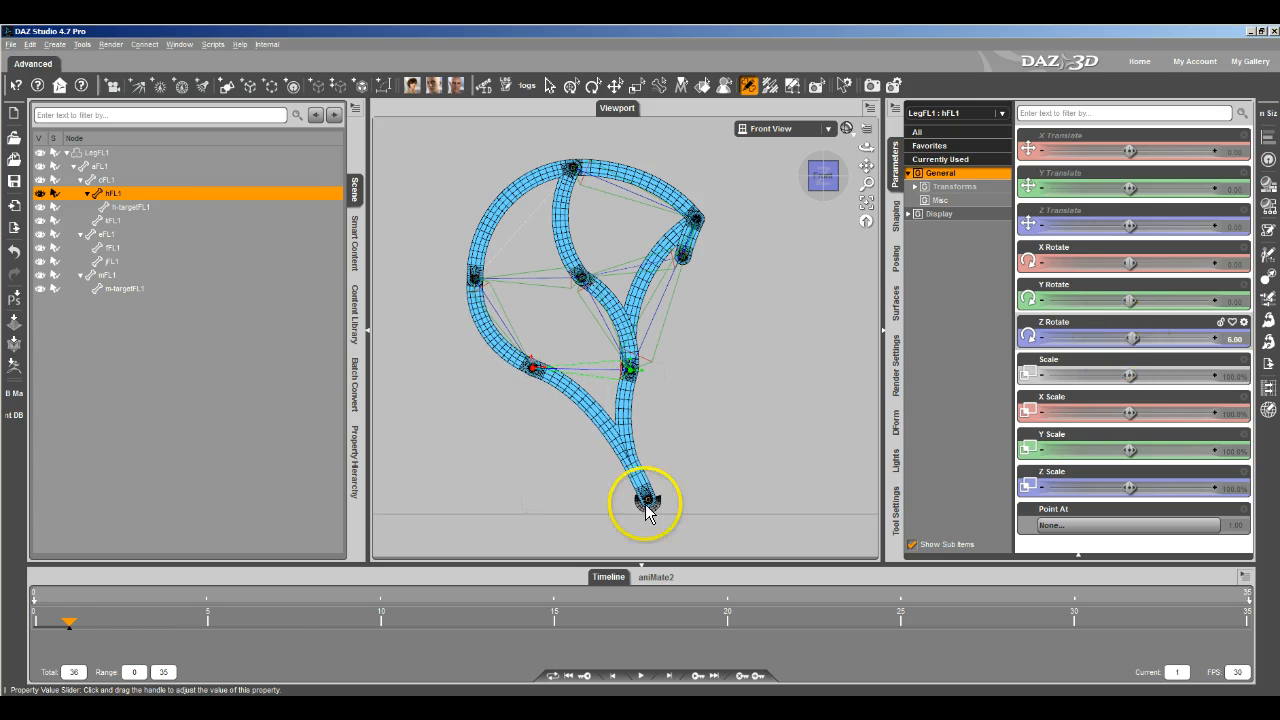
Step: At frame 2, set the crank bone mFL1's Z rotation to 20
left_click_drag(73, 620, 86, 628)
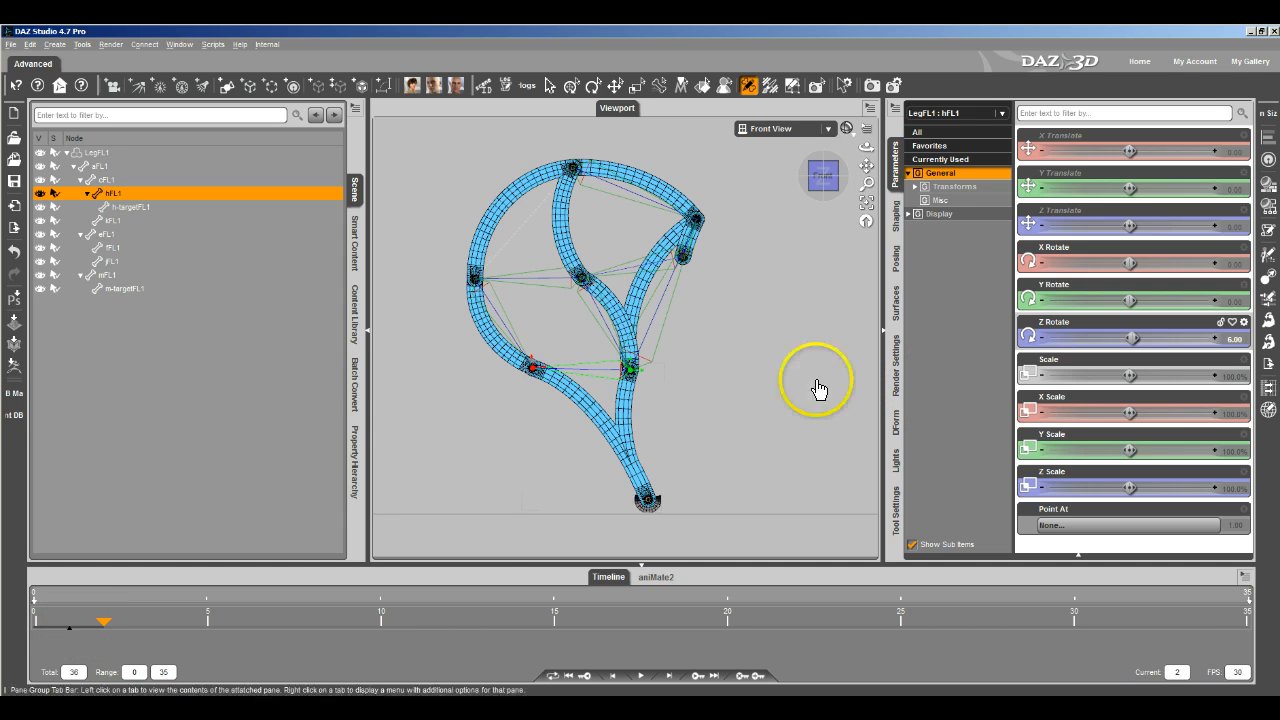
left_click(106, 275)
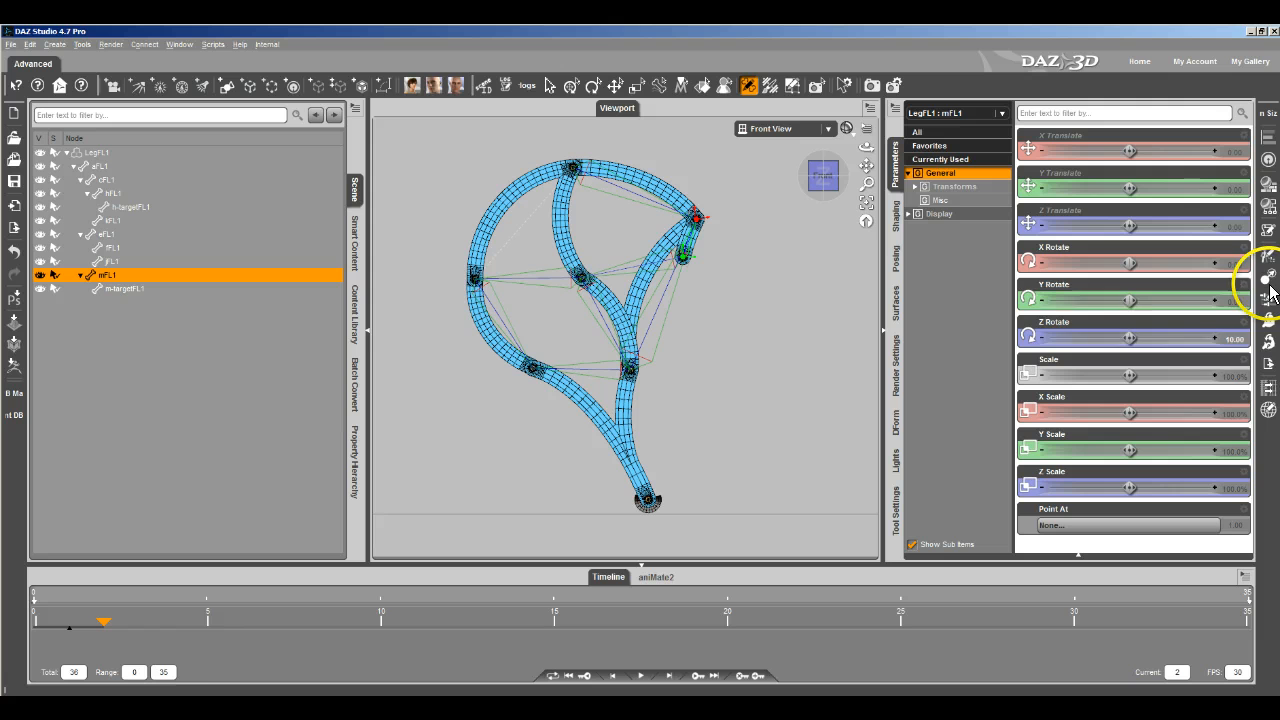
left_click(1235, 340)
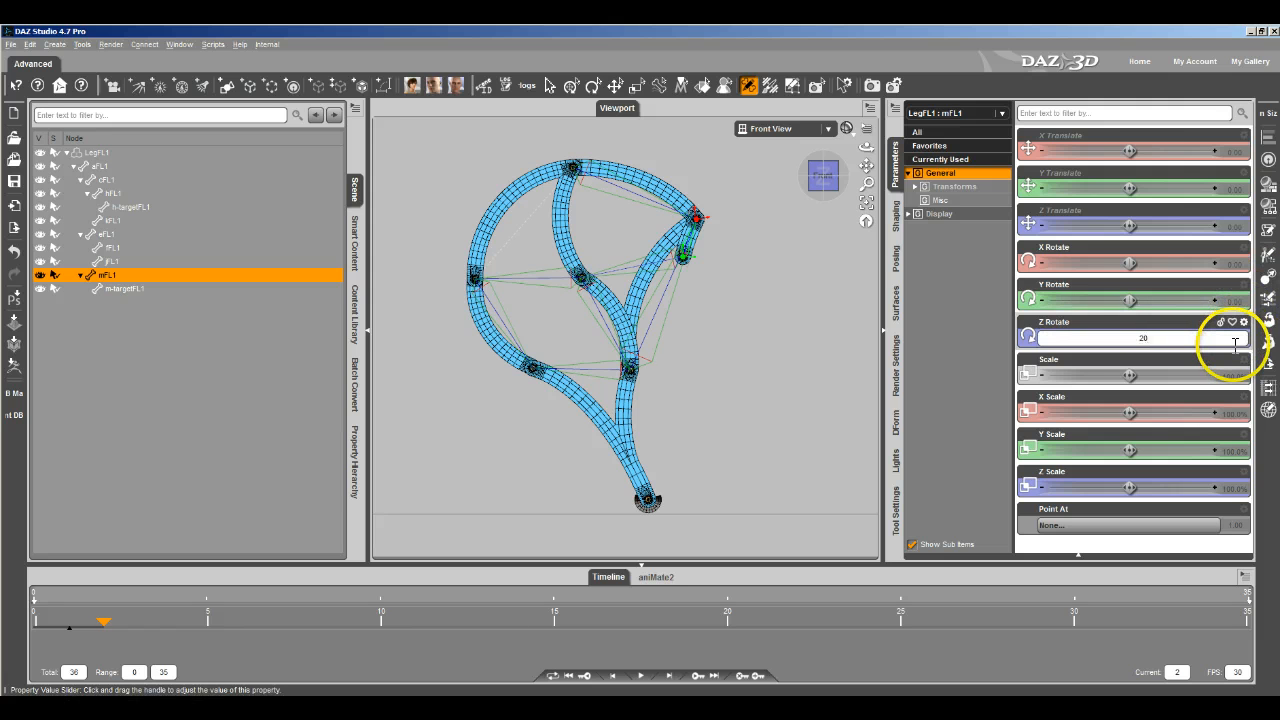
type("20")
key("Return")
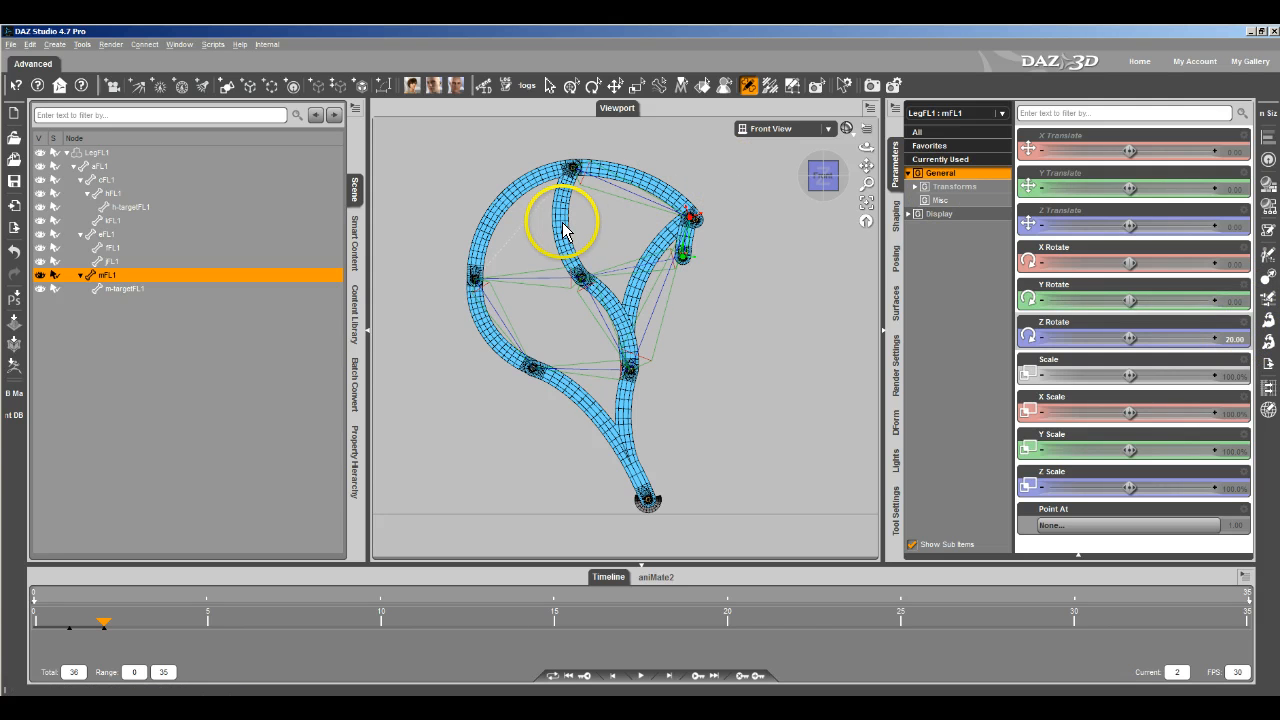
Step: Adjust bone eFL1's Z rotation at frame 2 so the upper link meets the crank end
left_click(565, 230)
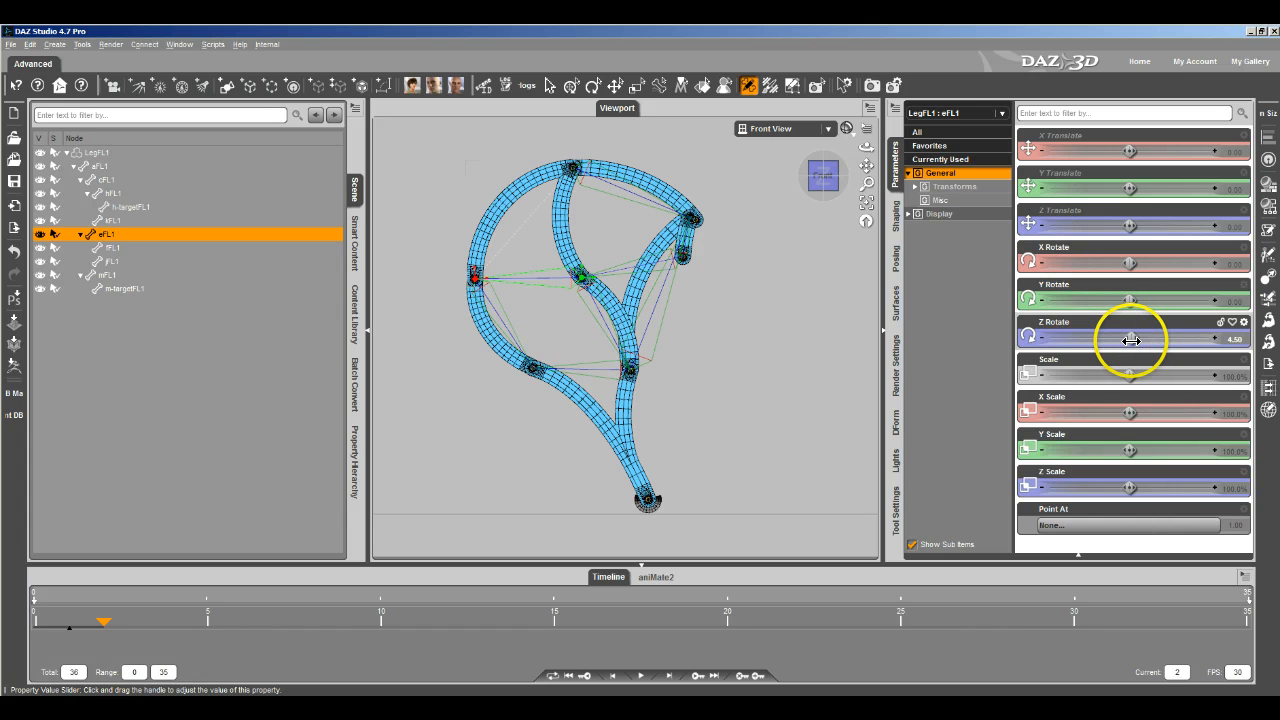
left_click_drag(1130, 340, 1129, 339)
Step: At frame 2, set the lower leg bone hFL1's Z rotation to 9
left_click(606, 309)
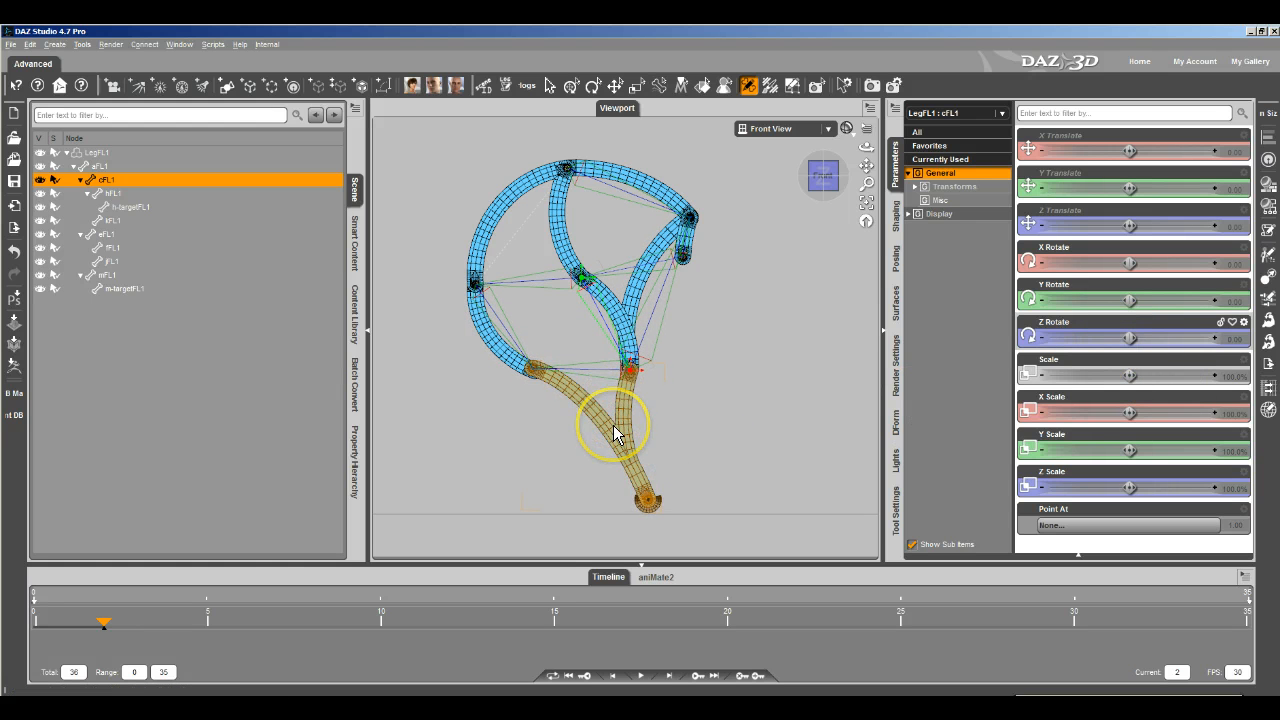
left_click(613, 425)
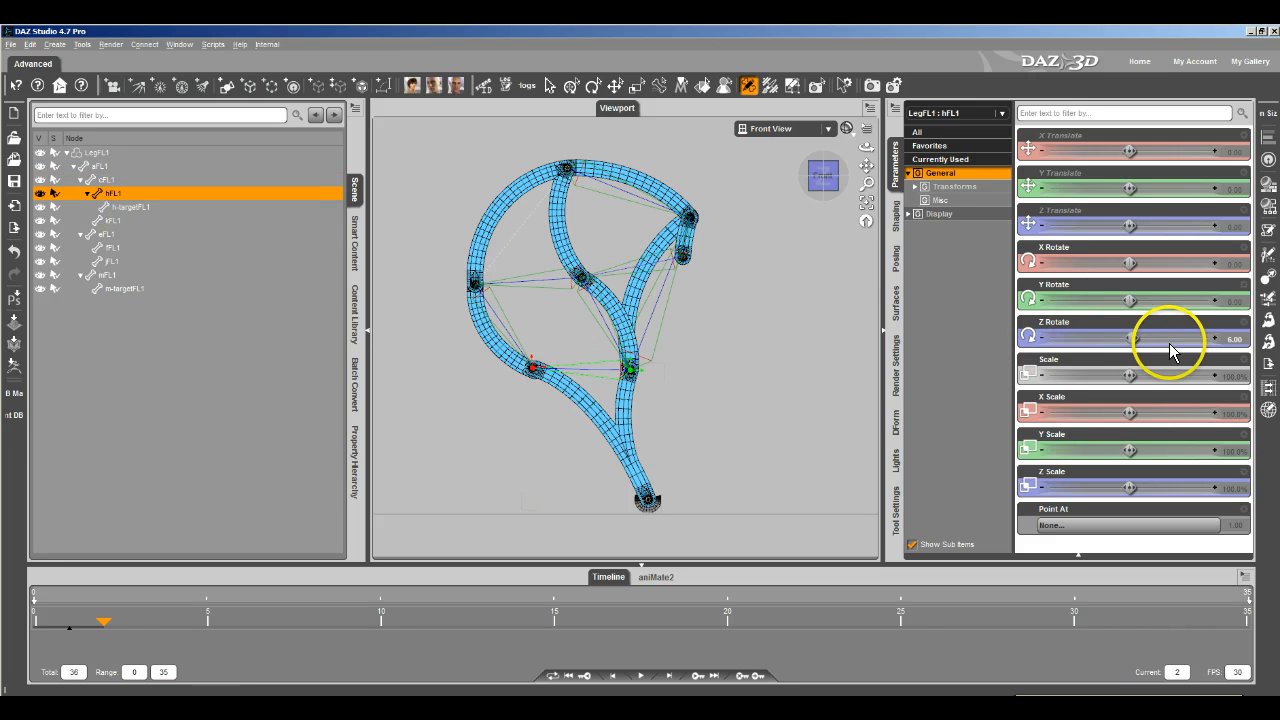
left_click_drag(1129, 334, 1133, 342)
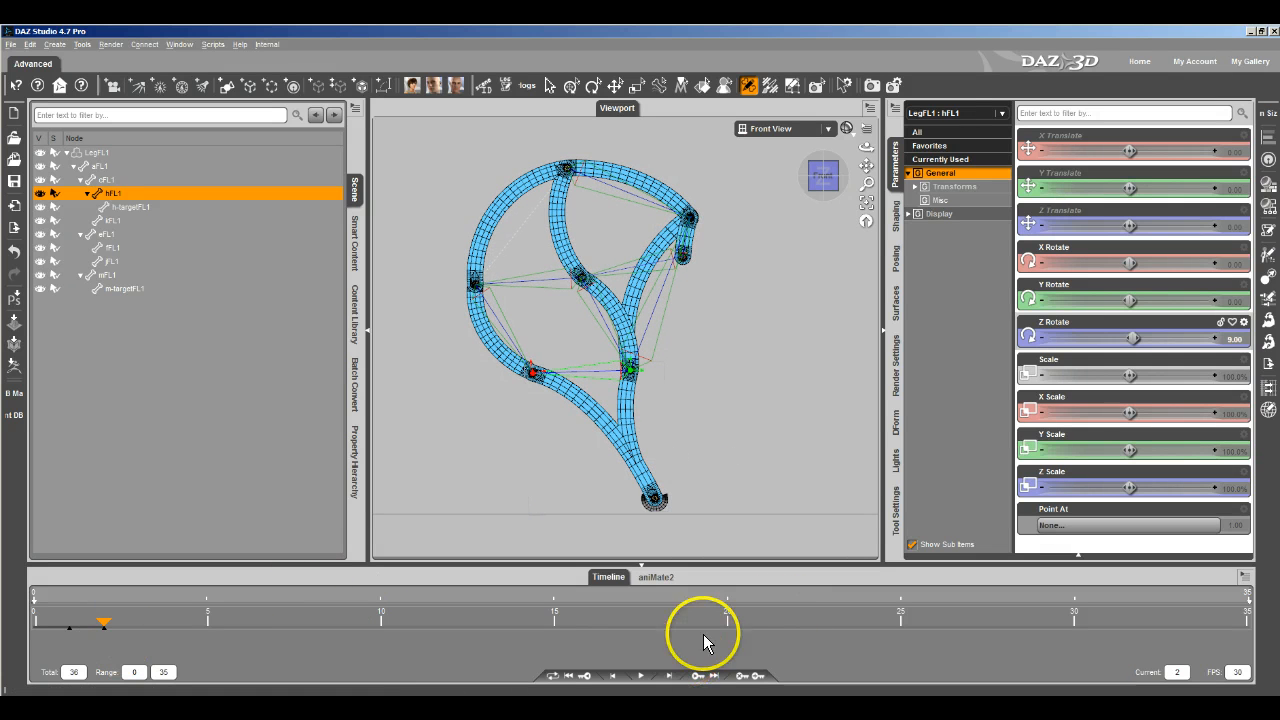
Step: Clear the animation from the whole leg and set the timeline's total frames to 1
right_click(904, 167)
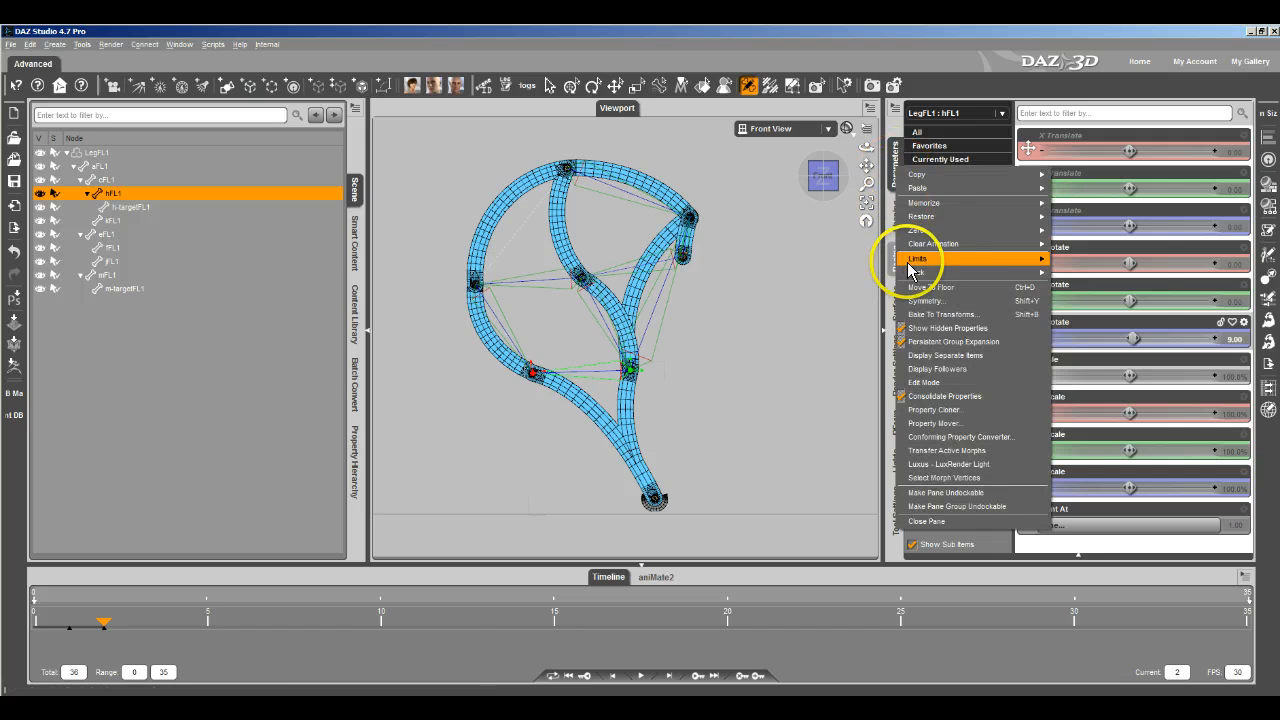
mouse_move(975, 245)
left_click(1077, 249)
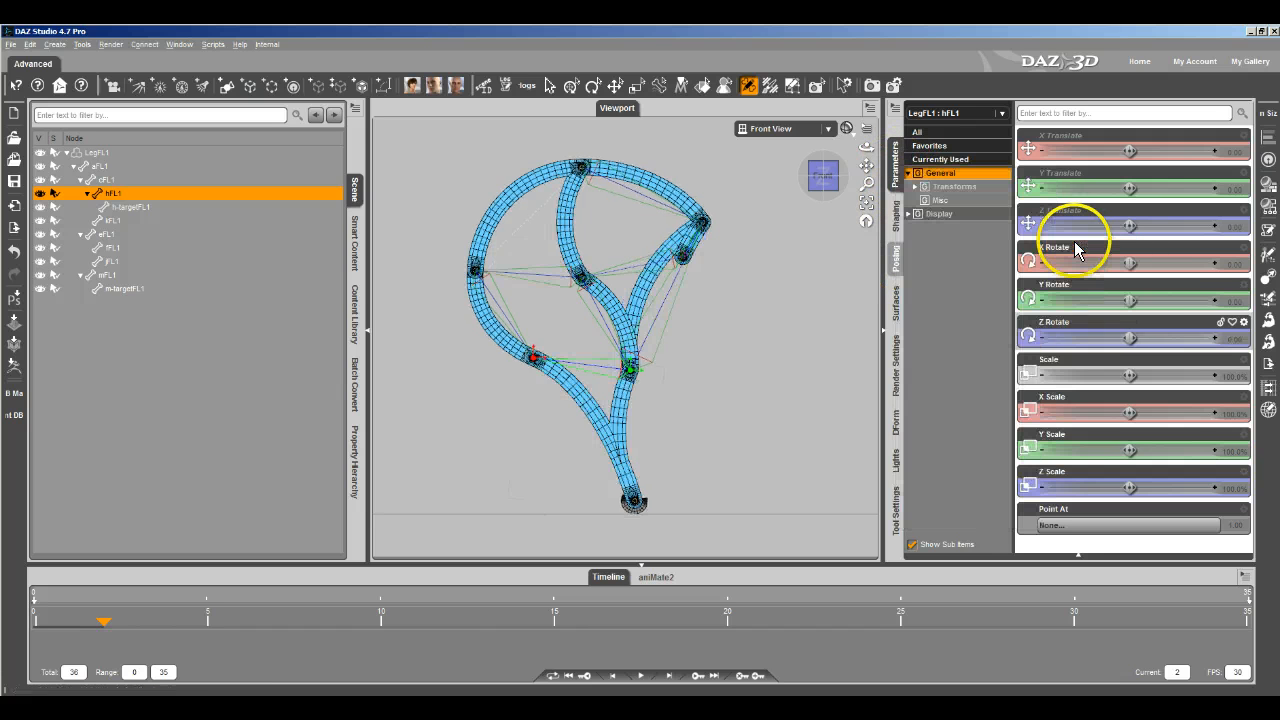
left_click_drag(80, 672, 27, 672)
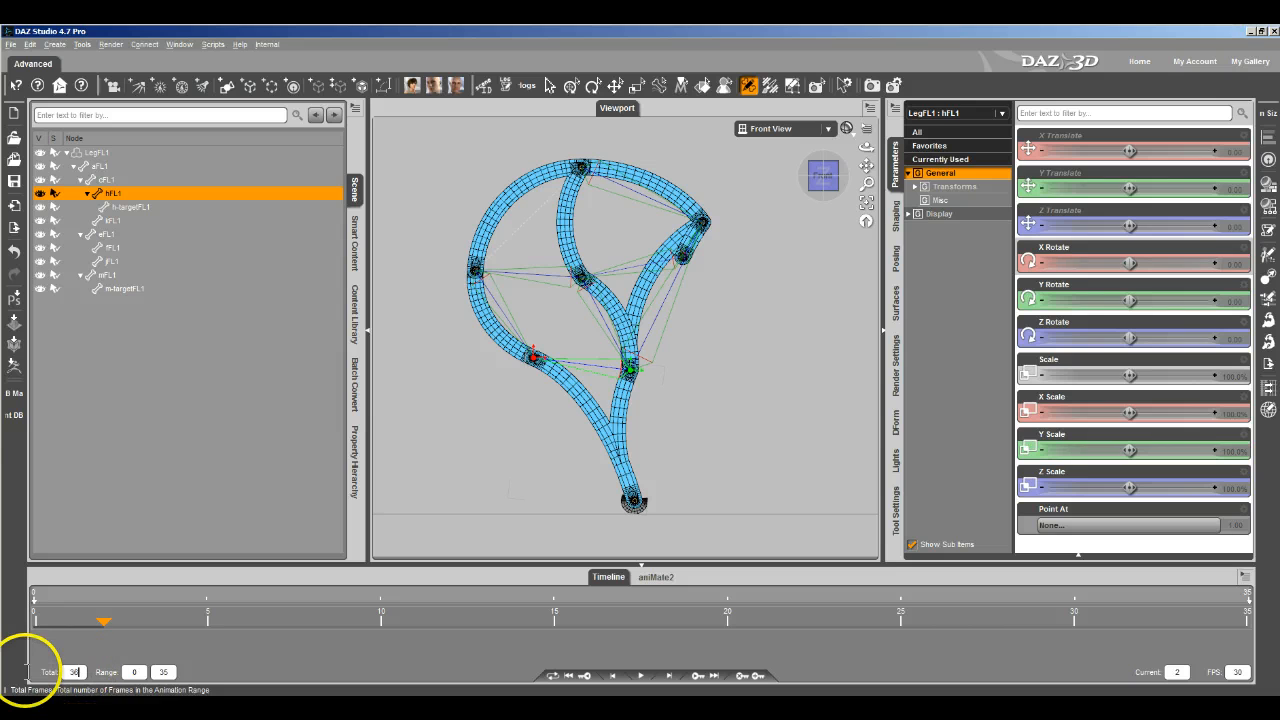
type("1")
key("Return")
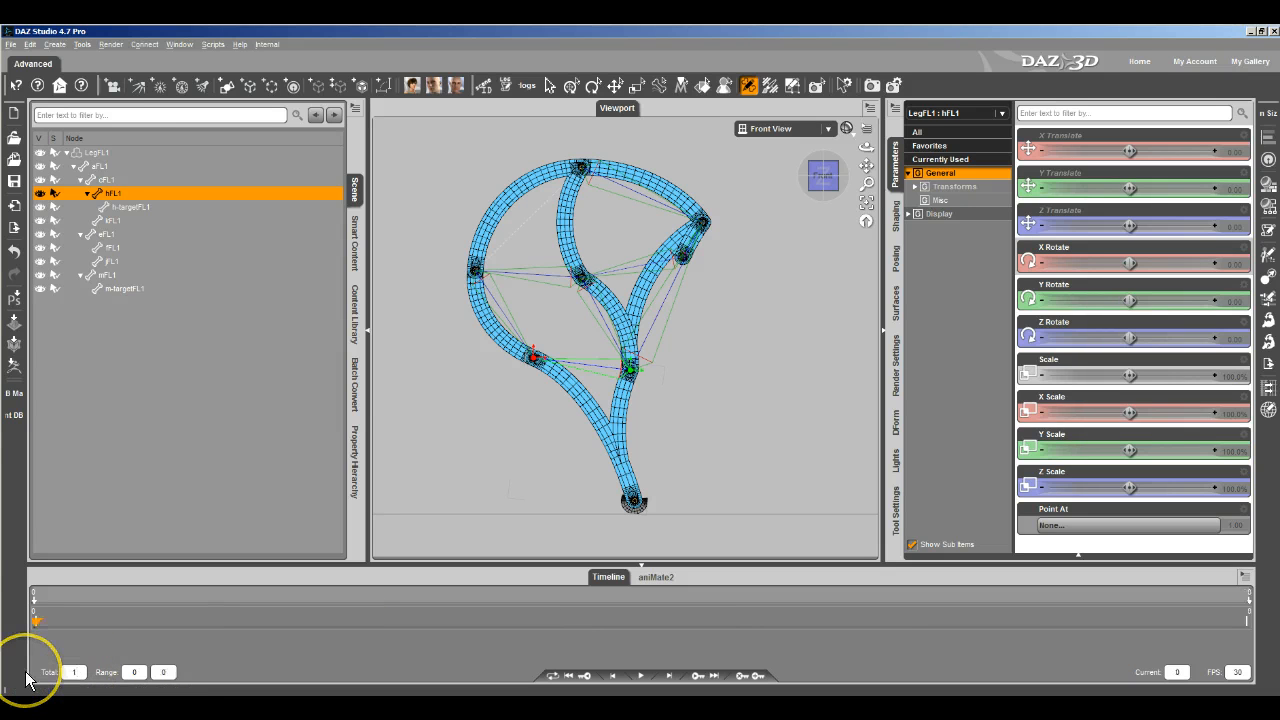
Step: Check the node name and label of the LegFL1 figure without changing them
left_click(136, 153)
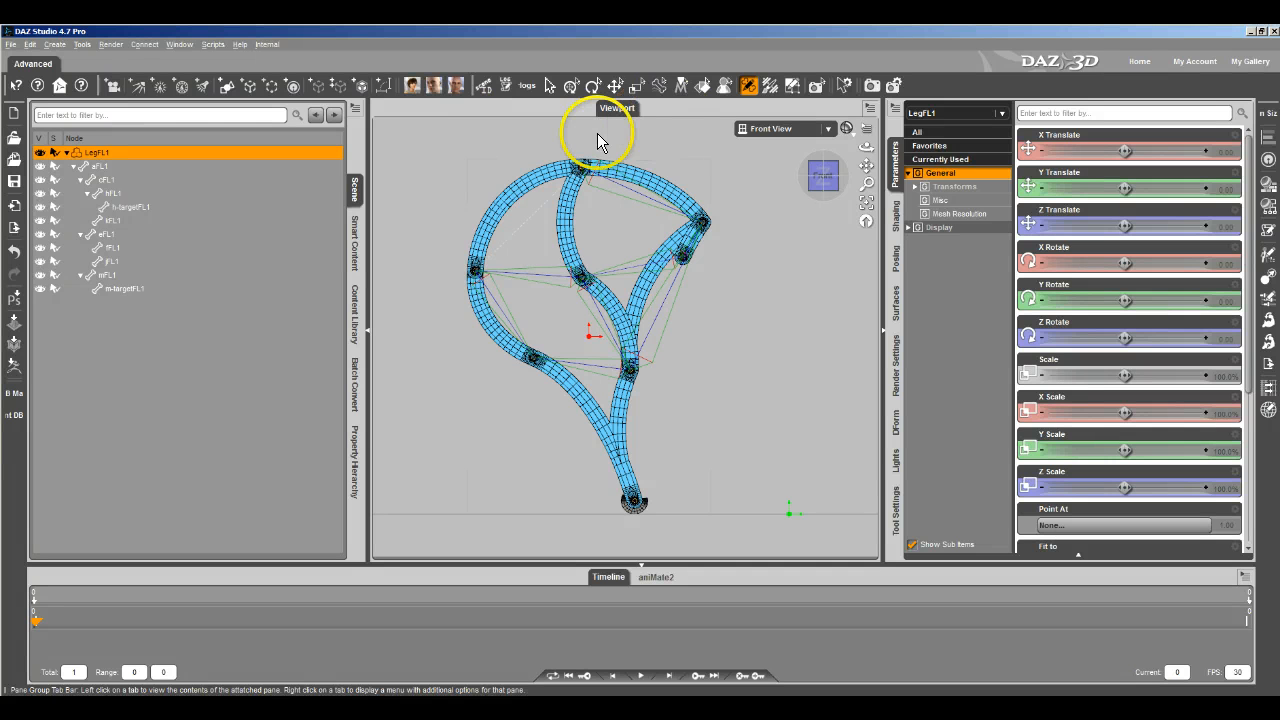
right_click(444, 166)
mouse_move(505, 199)
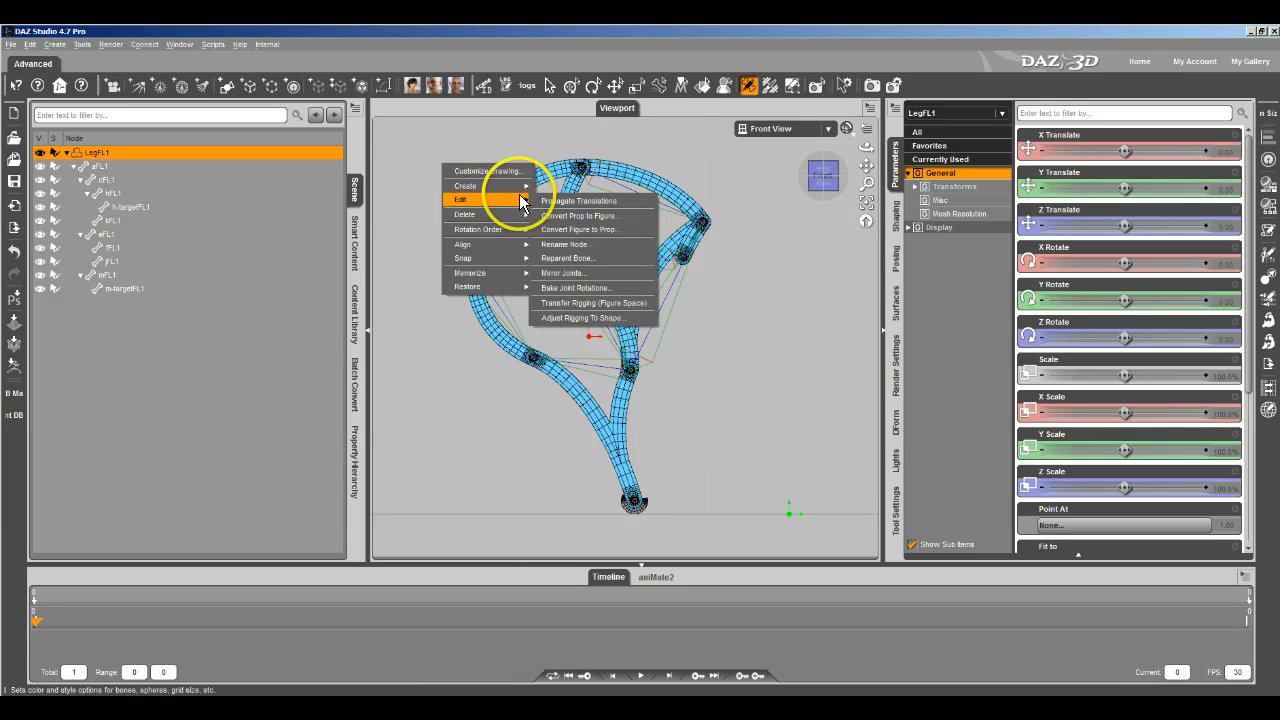
left_click(573, 254)
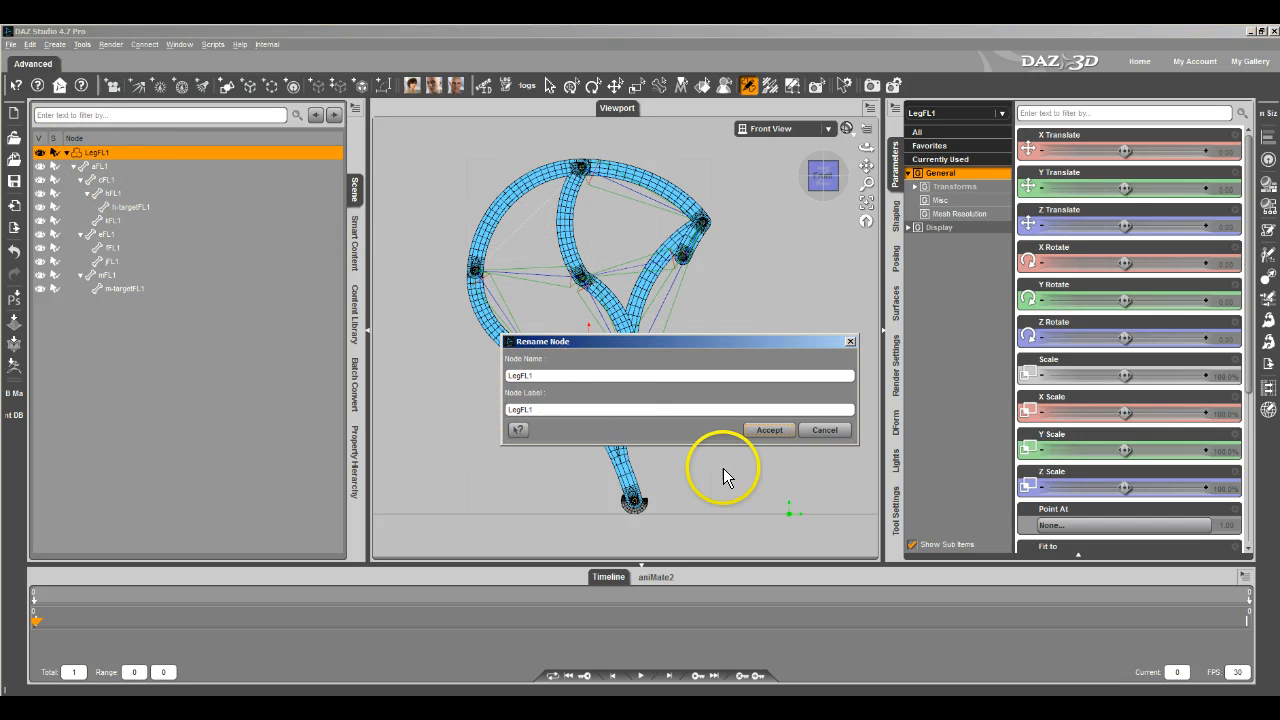
left_click(825, 430)
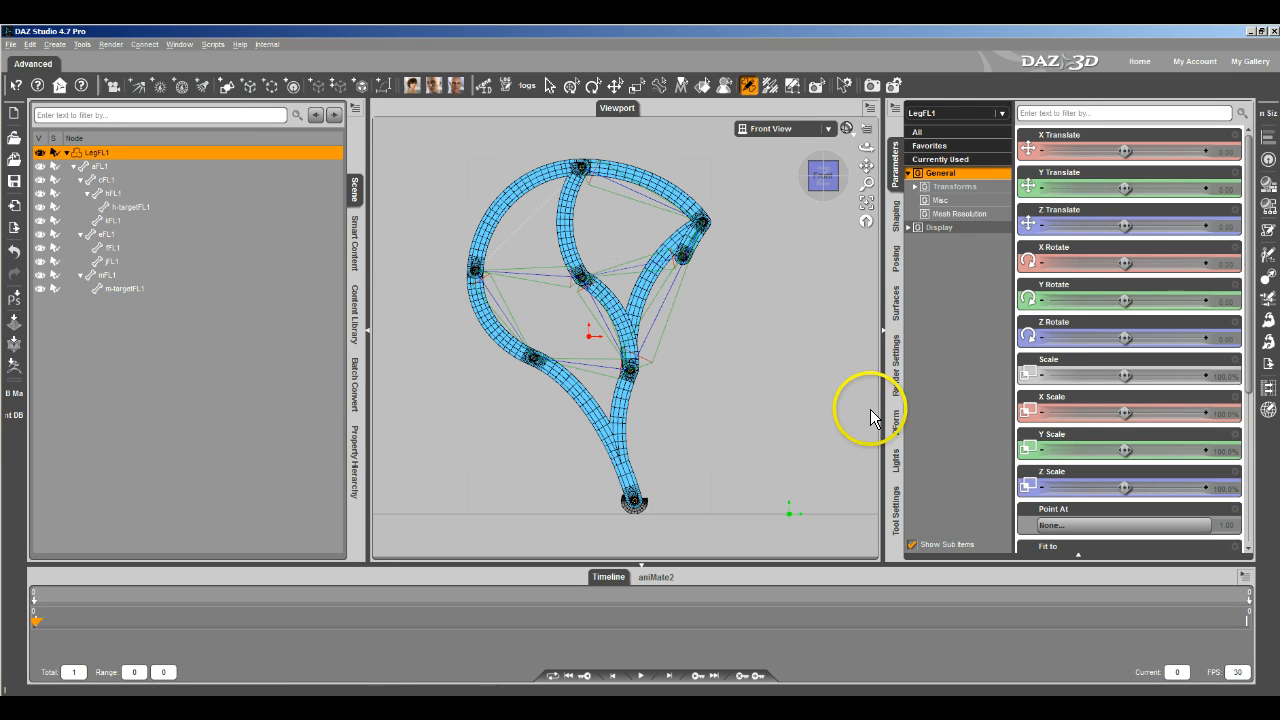
Step: Examine the LegFL1 mesh's face groups with the Geometry Editor and return to the Joint Editor
left_click(898, 514)
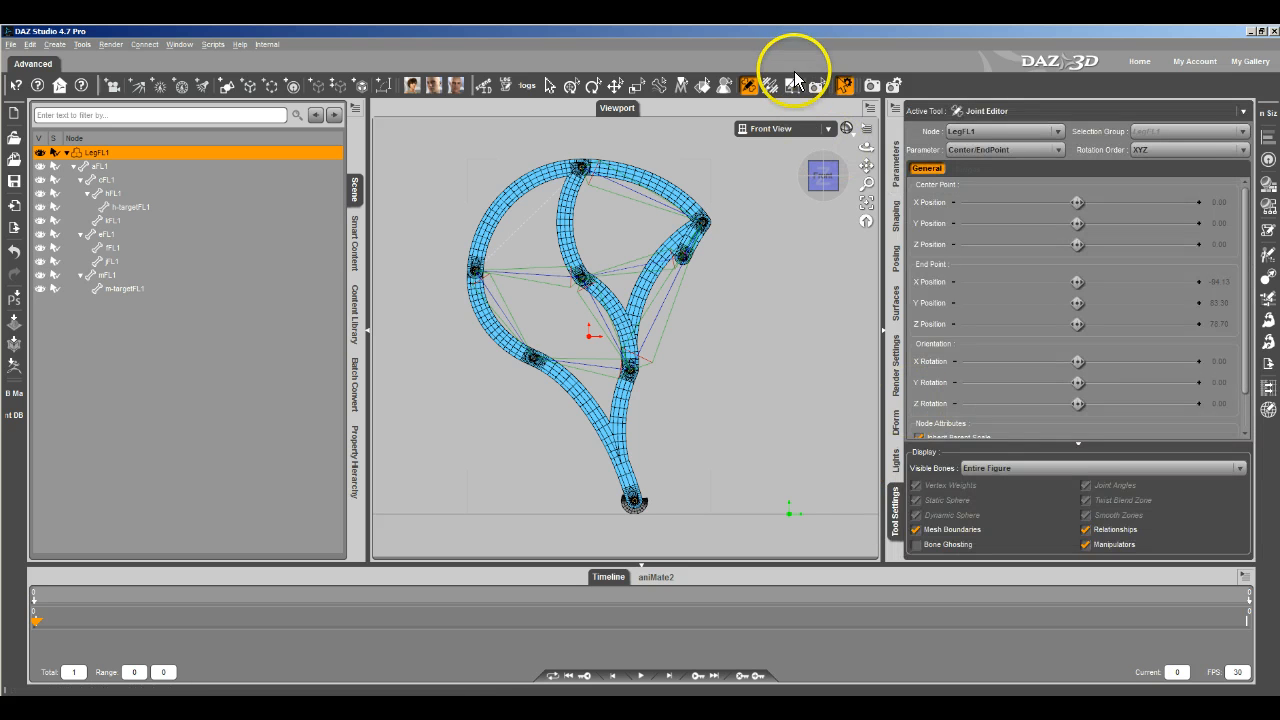
left_click(794, 87)
double_click(995, 235)
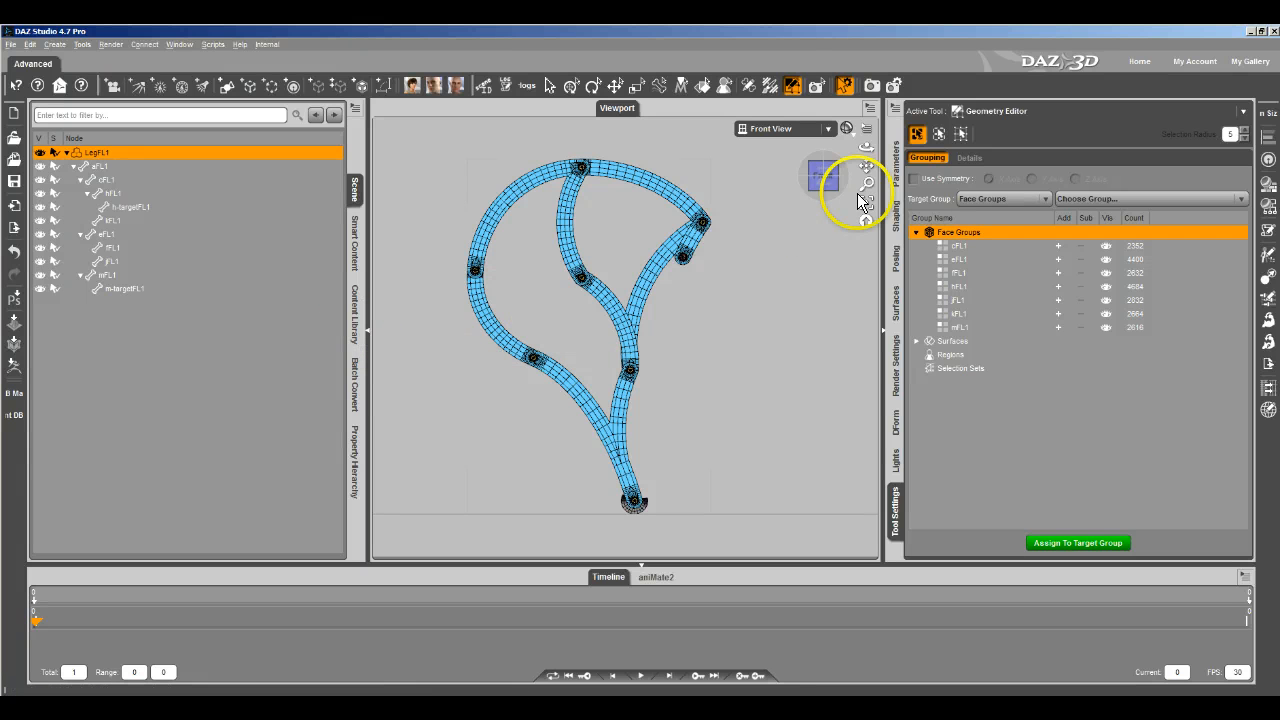
left_click(749, 86)
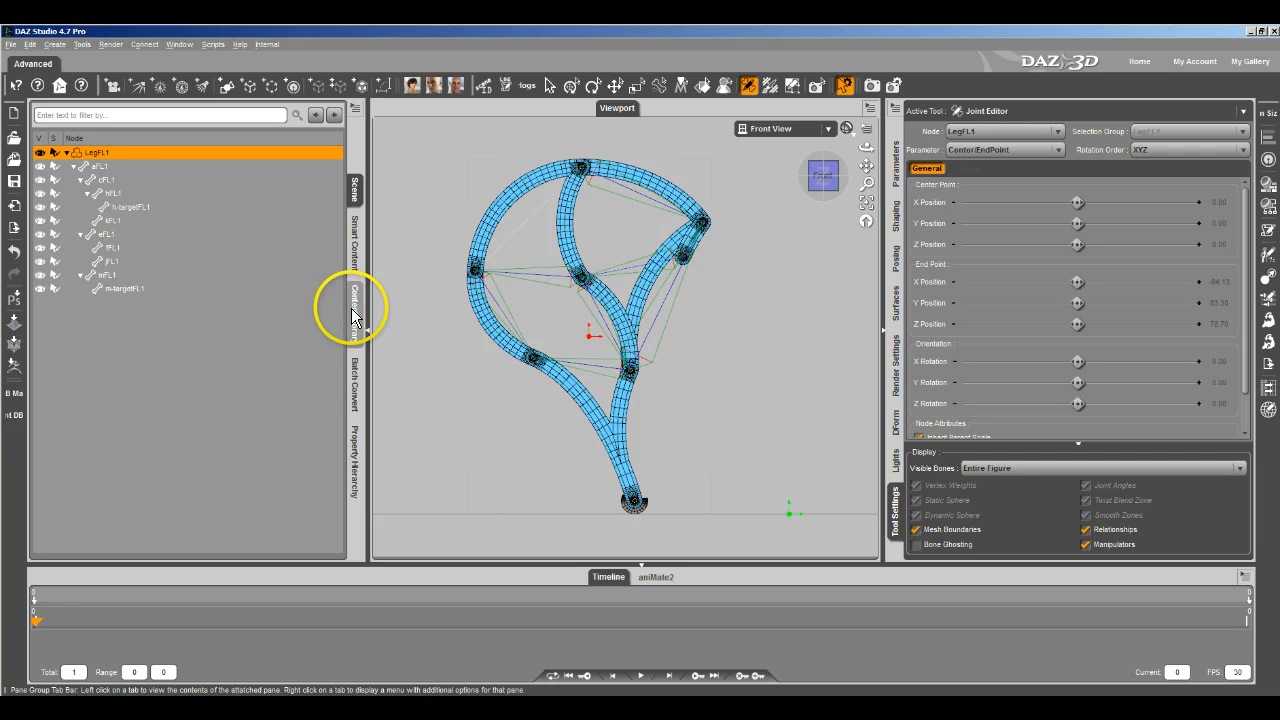
Step: View the leg and its bones in the Texture Shaded draw style and restore the wire mesh display
left_click(846, 128)
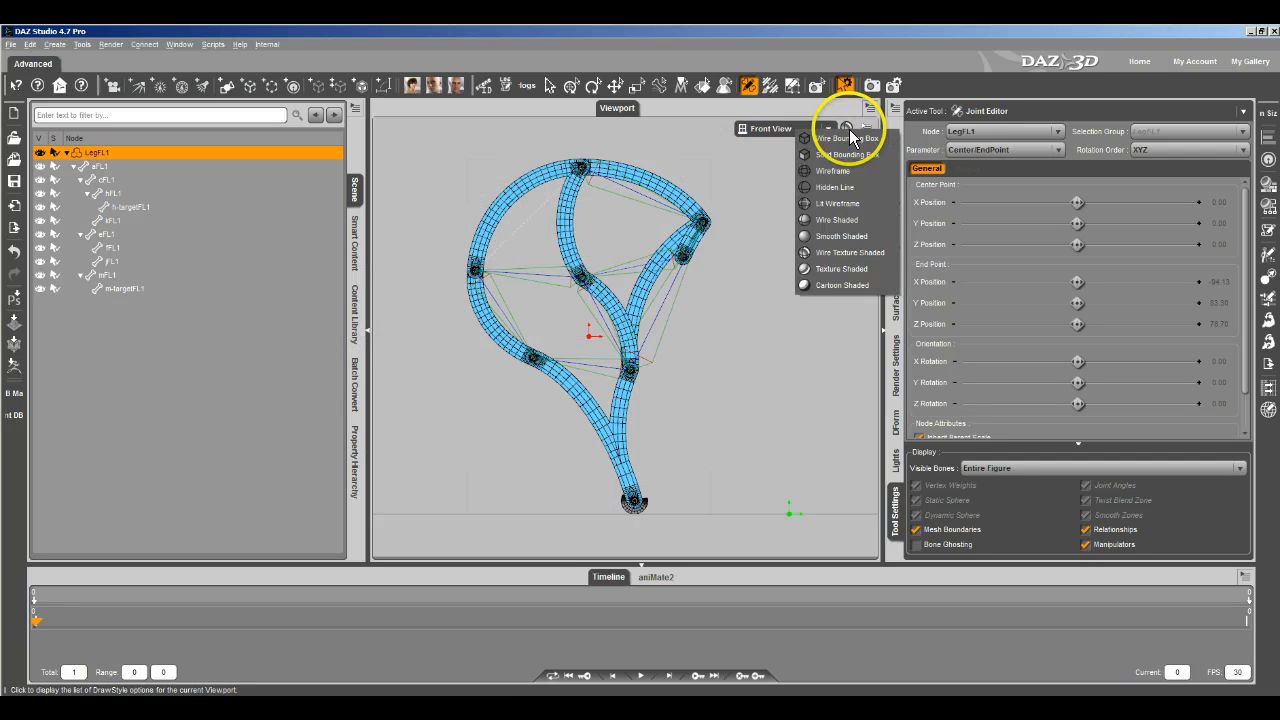
left_click(849, 266)
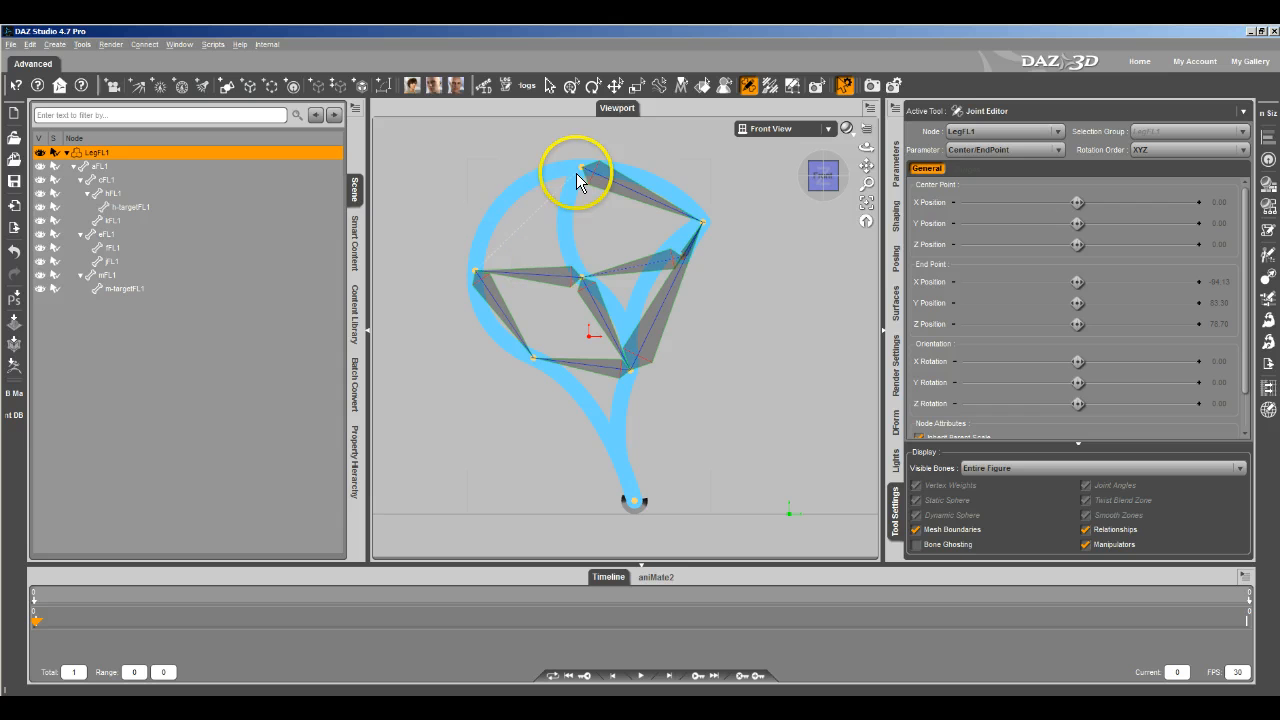
left_click(853, 131)
left_click(851, 294)
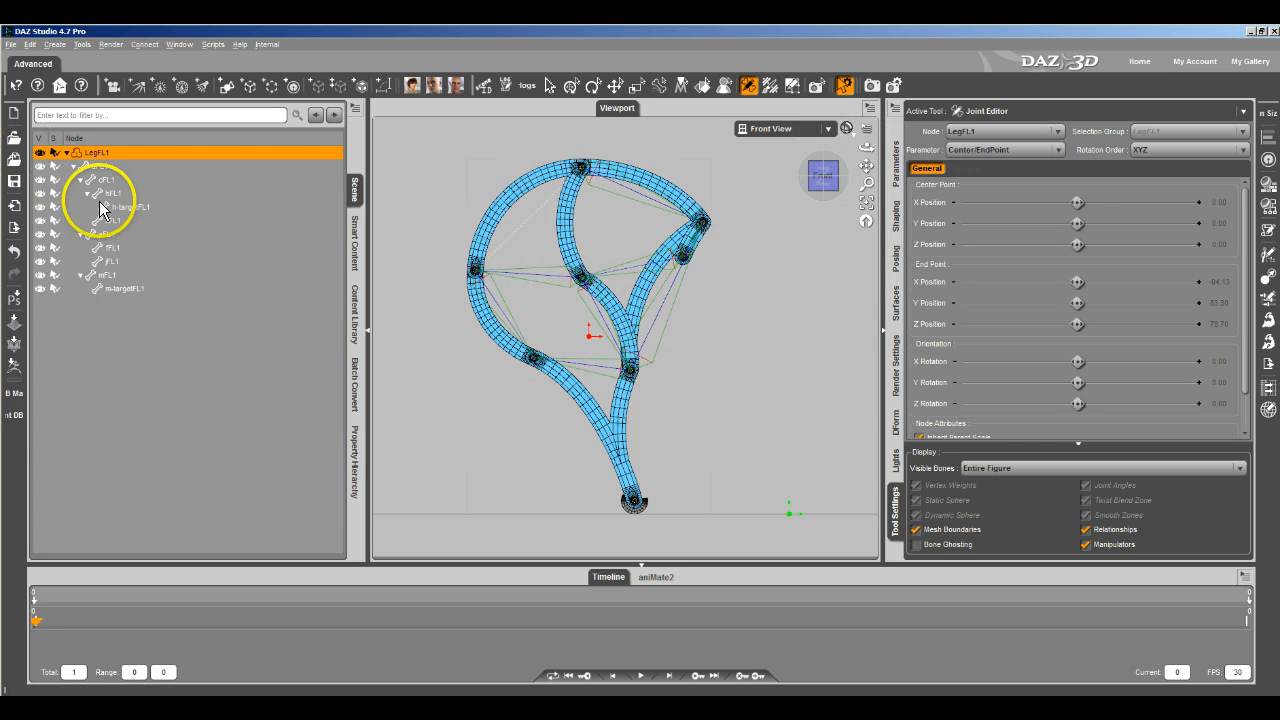
Step: Load the StepAnimation2 - Copy preset from the Walker content folder onto LegFL1, extending the timeline to fit all its frames
left_click(355, 315)
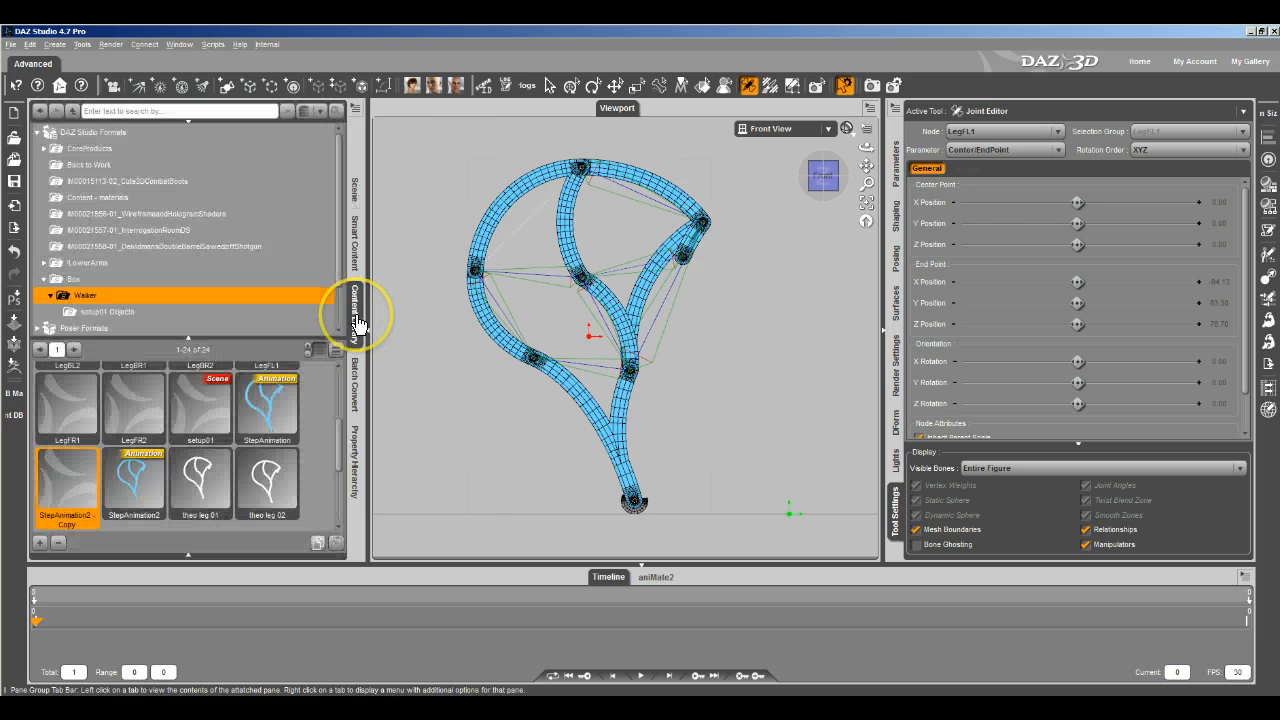
double_click(70, 466)
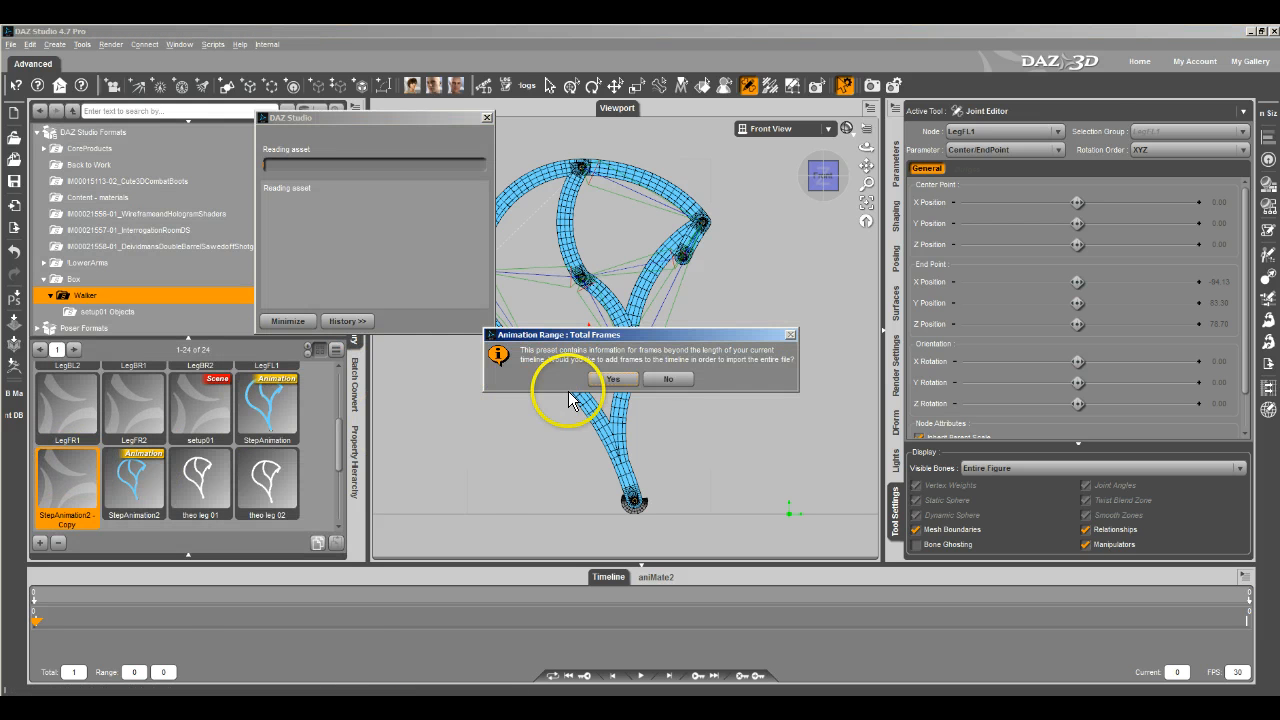
left_click(612, 379)
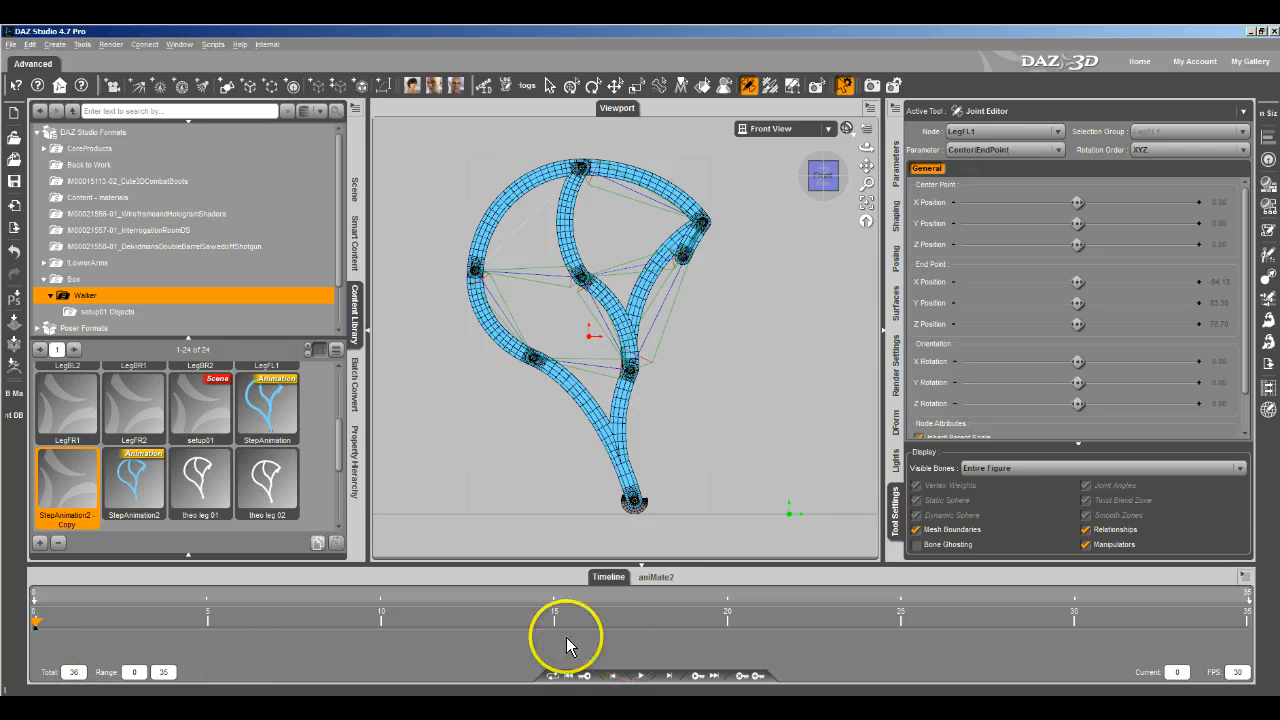
Step: Review the loaded leg animation frame by frame and in playback, and return the timeline to frame 0
left_click(668, 677)
left_click(669, 680)
left_click(669, 680)
left_click(669, 680)
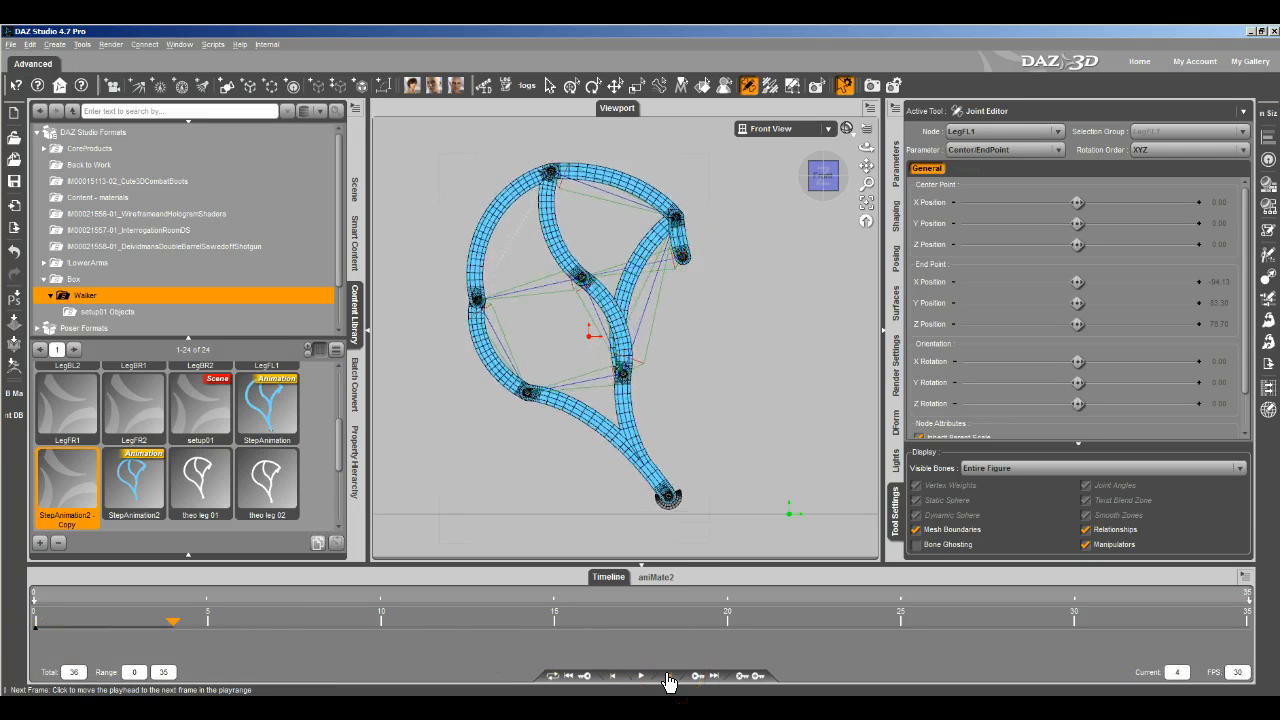
left_click(669, 680)
left_click(669, 680)
left_click(669, 680)
left_click(669, 680)
left_click(669, 680)
left_click(641, 680)
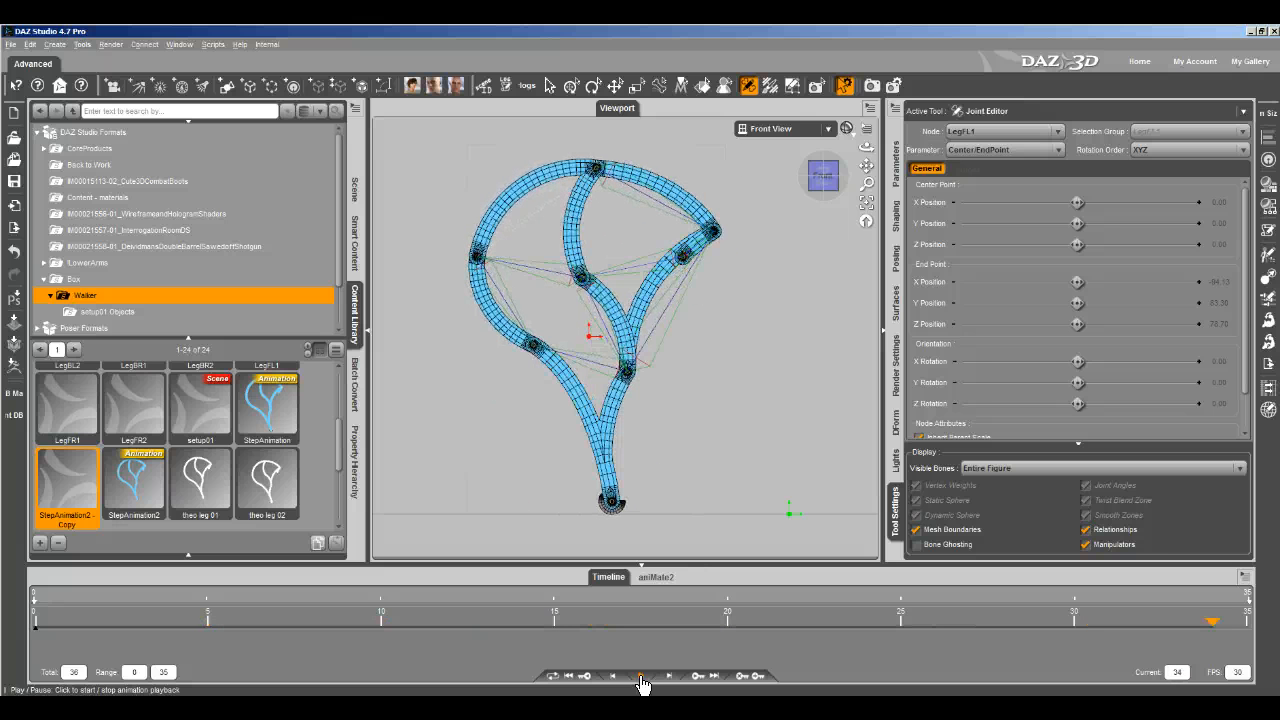
left_click(641, 678)
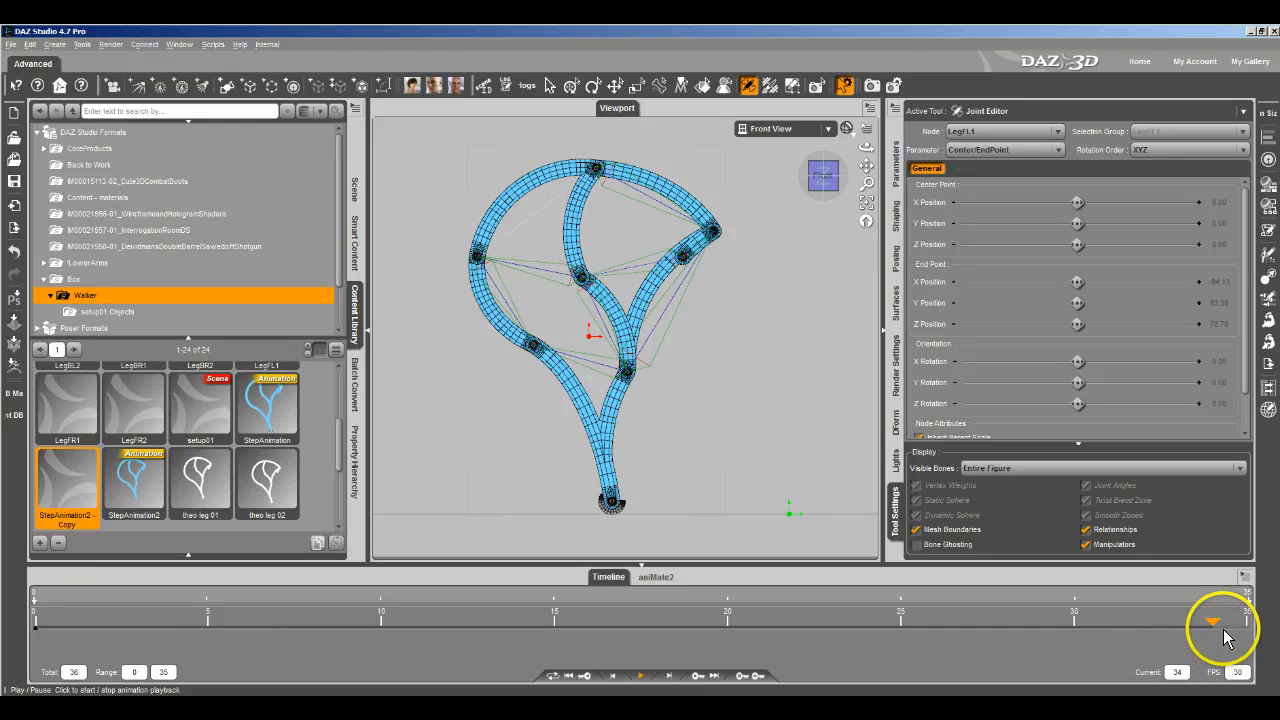
left_click_drag(1212, 621, 14, 609)
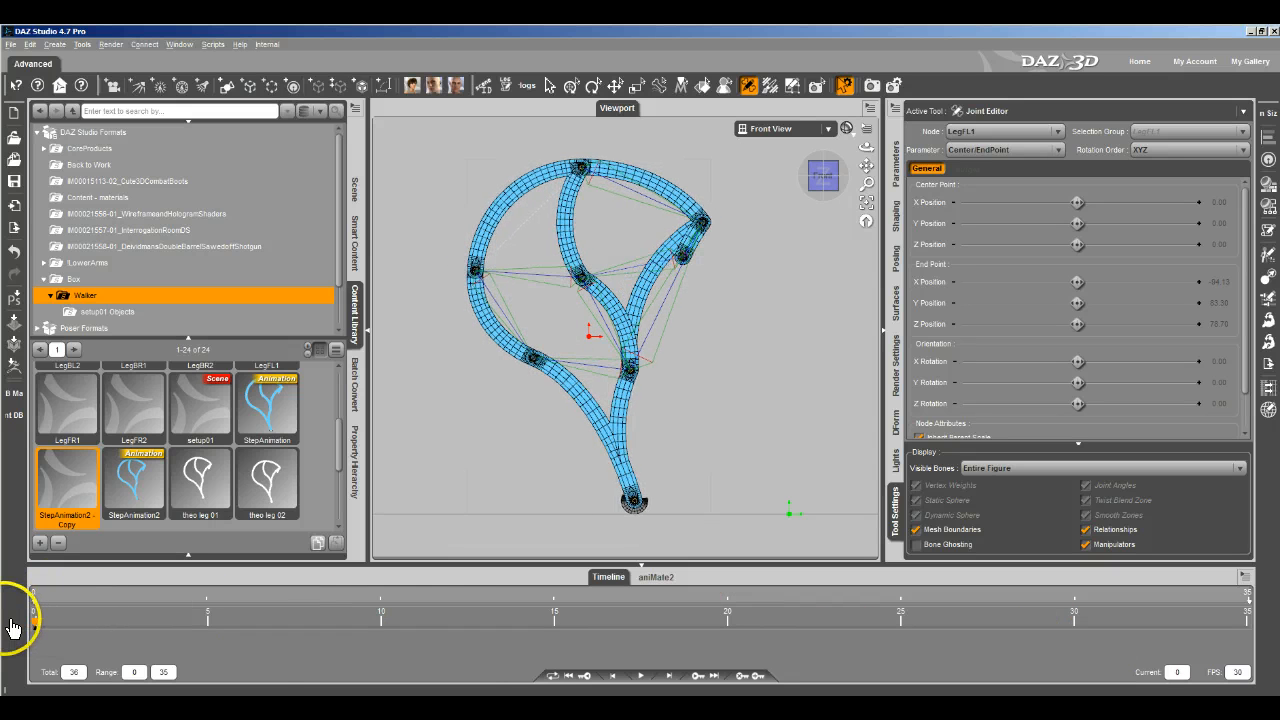
Step: Turn on Edit Mode for LegFL1's parameters and open the dialog for creating a new property
left_click(353, 189)
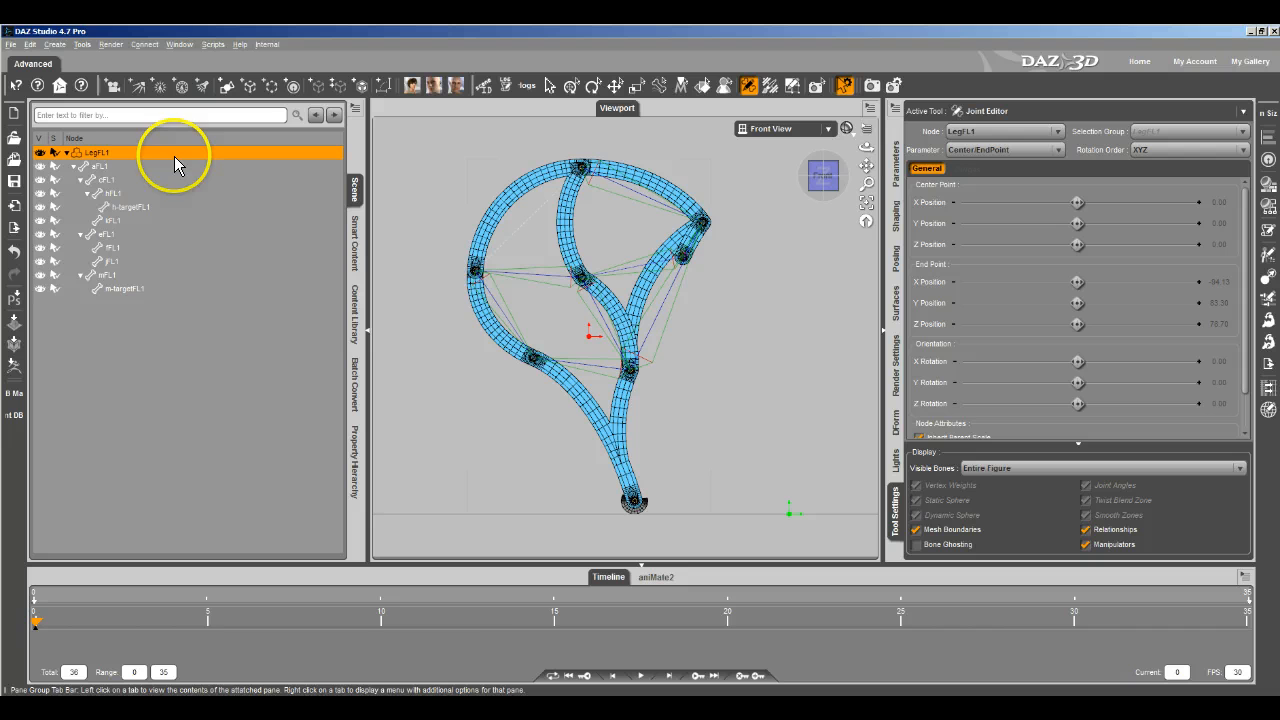
left_click(896, 160)
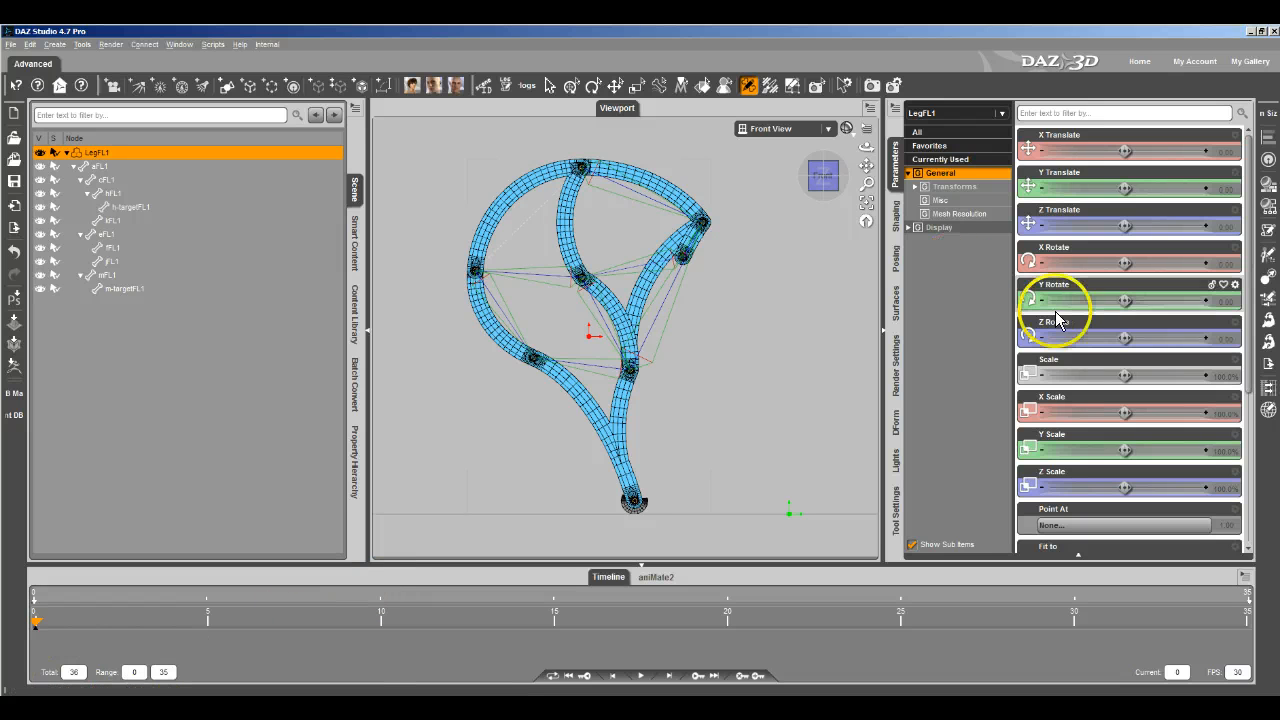
right_click(1022, 487)
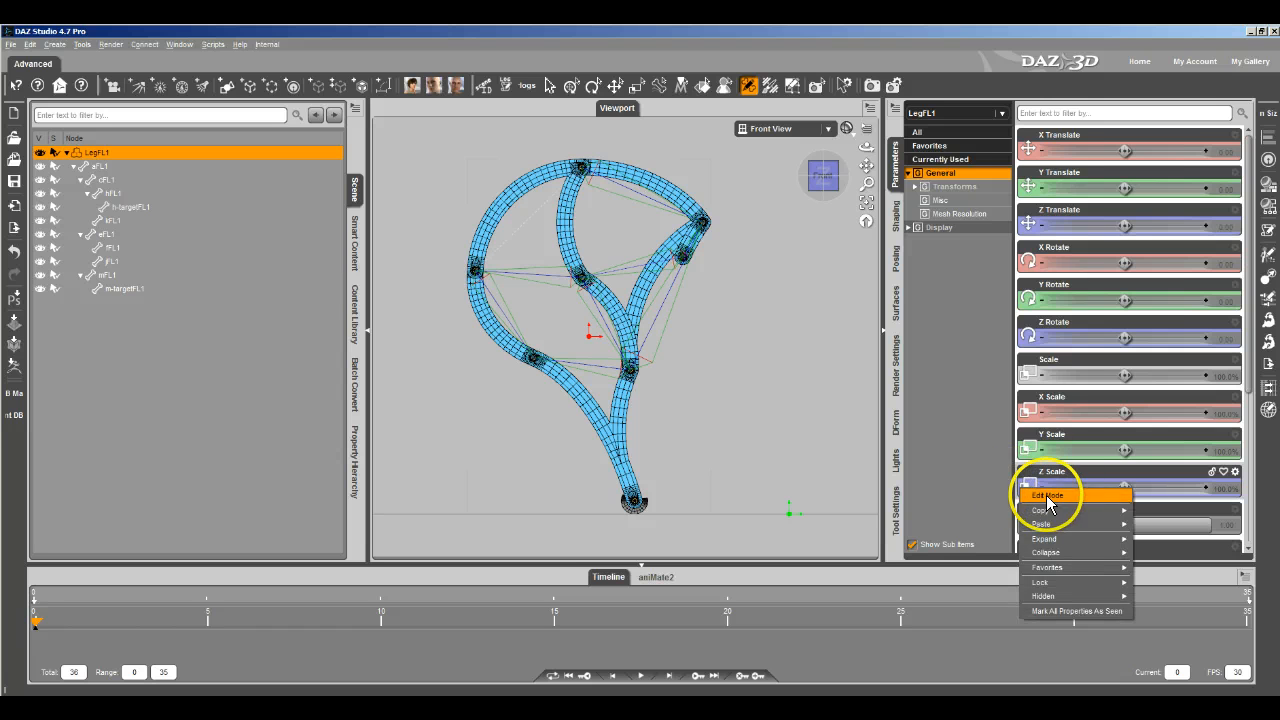
left_click(1048, 497)
right_click(1025, 443)
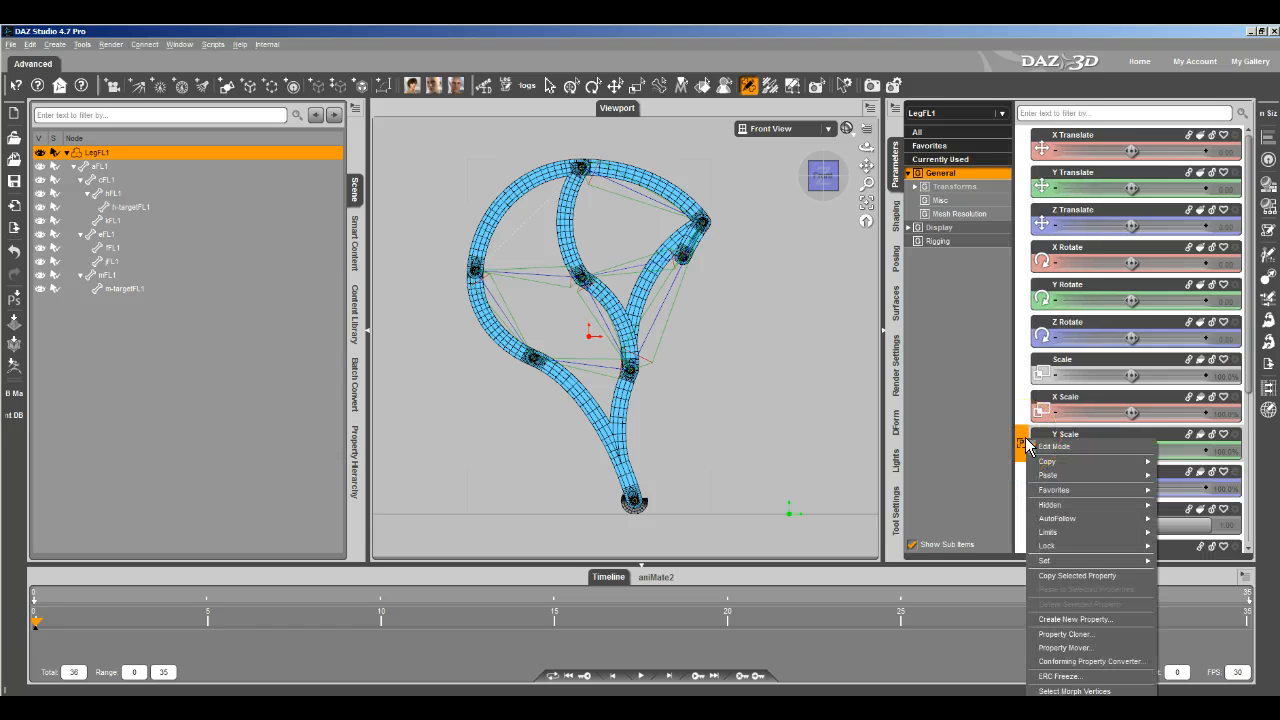
left_click(1060, 619)
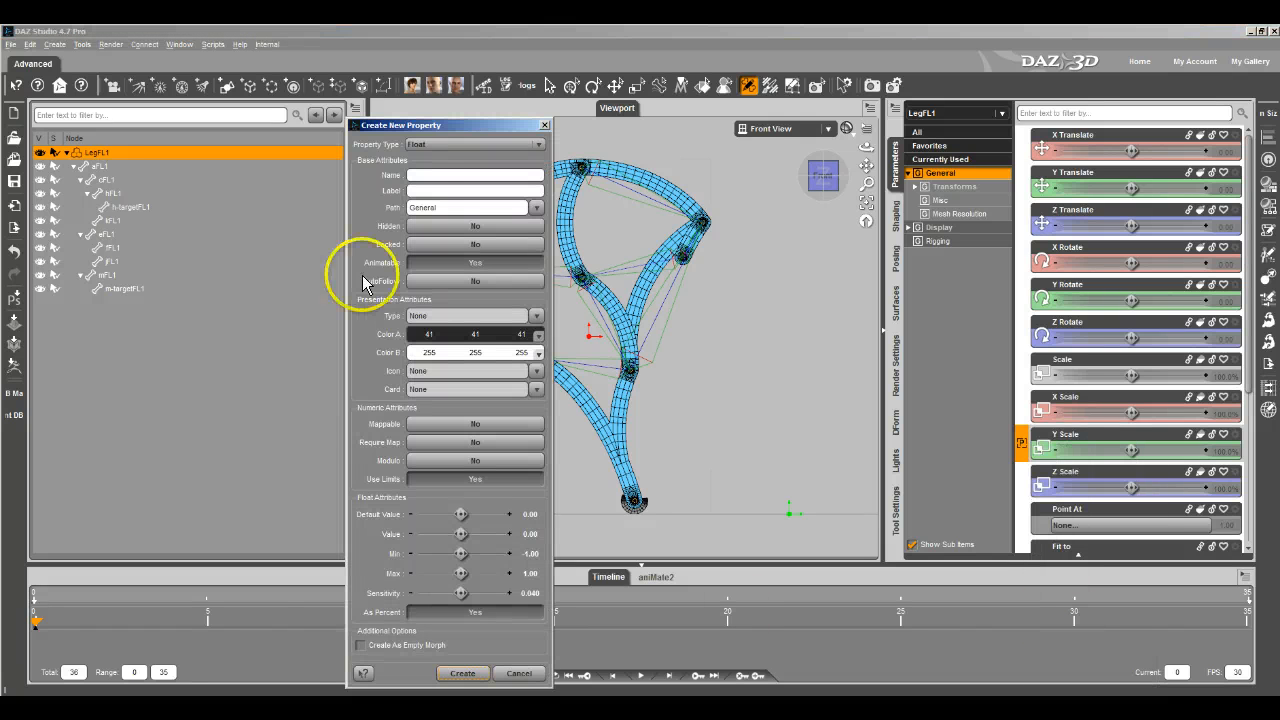
Step: Create a float property named and labelled stepFL1 in the Controls path, with type Modifier/Pose and minimum 0
left_click(412, 175)
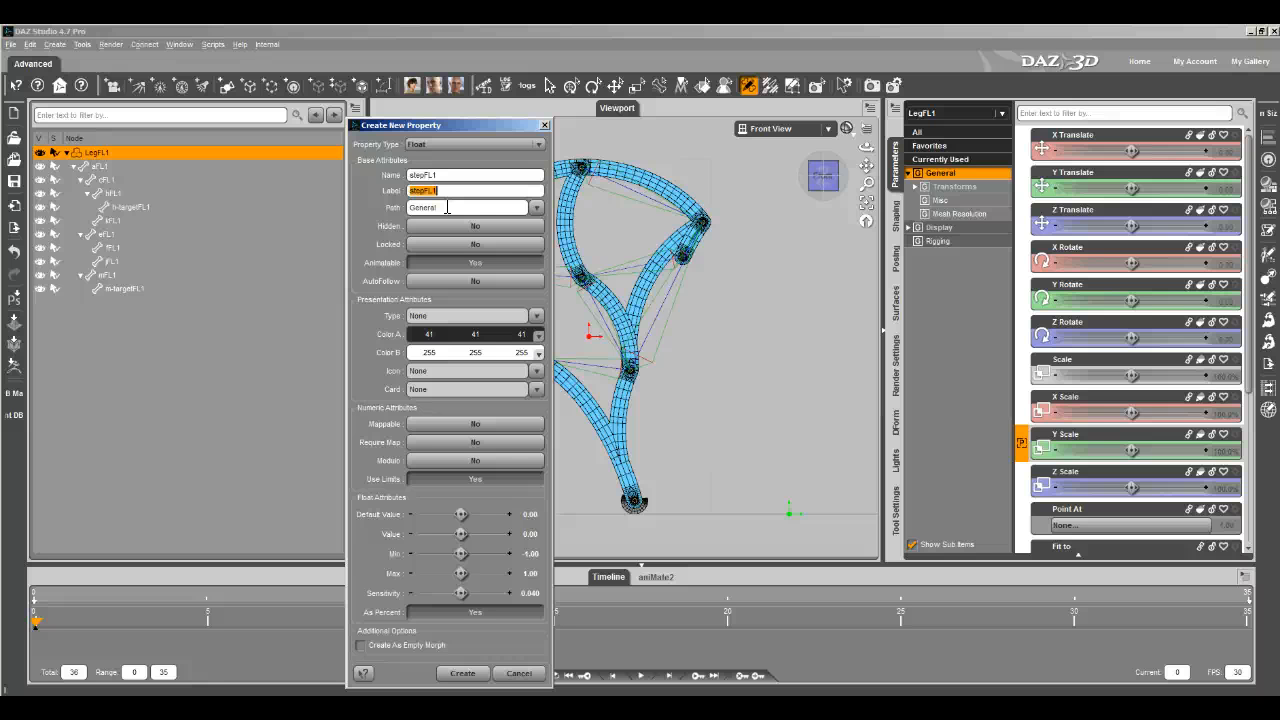
double_click(424, 207)
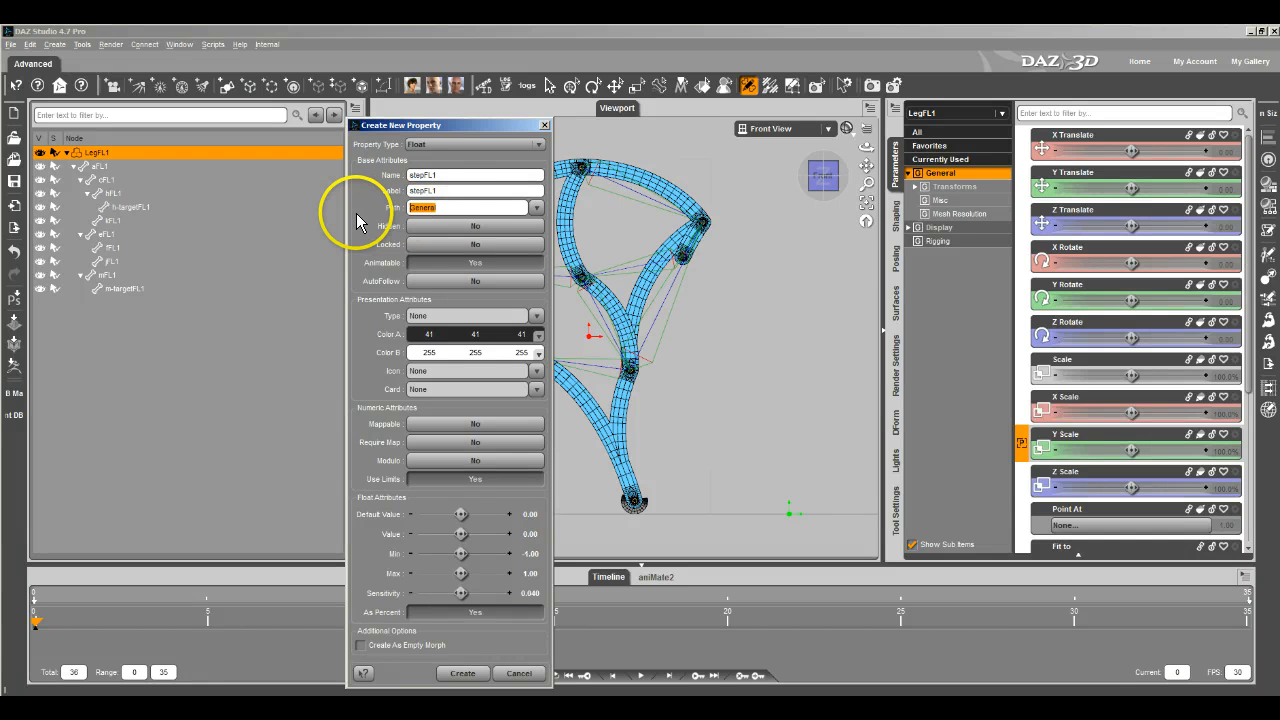
type("Controls")
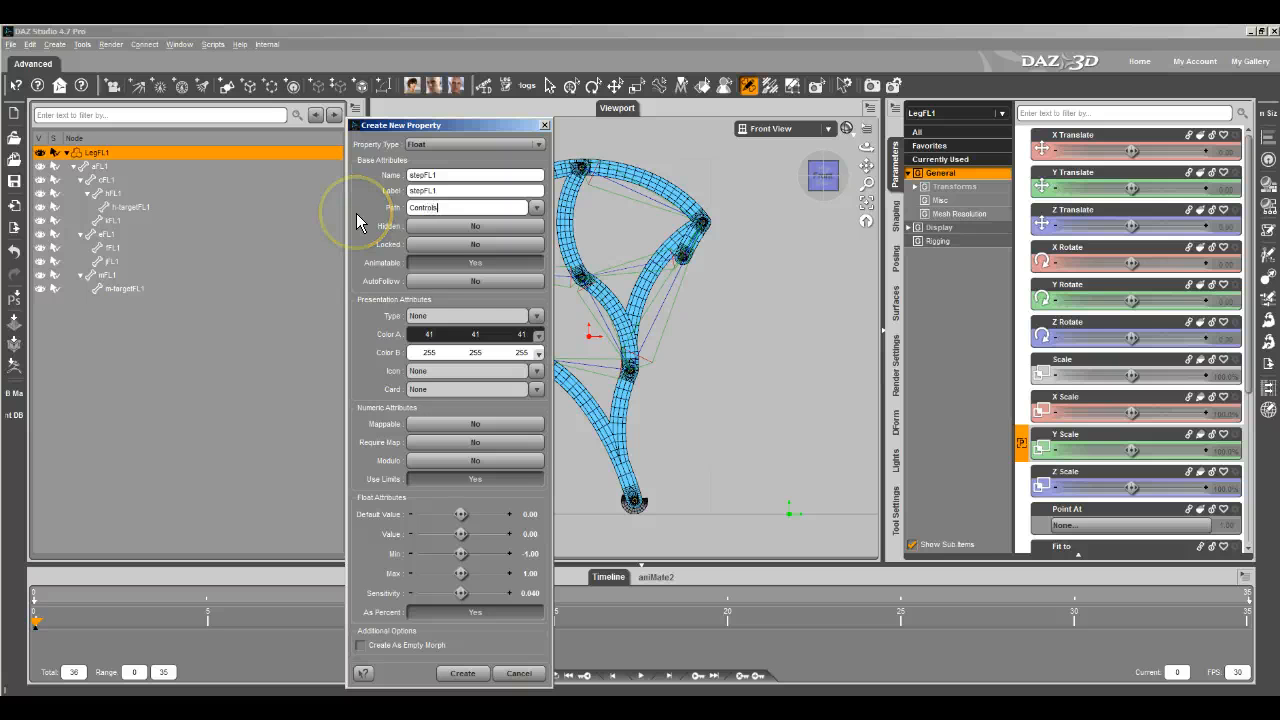
left_click(536, 316)
left_click(568, 399)
left_click(531, 553)
type("-")
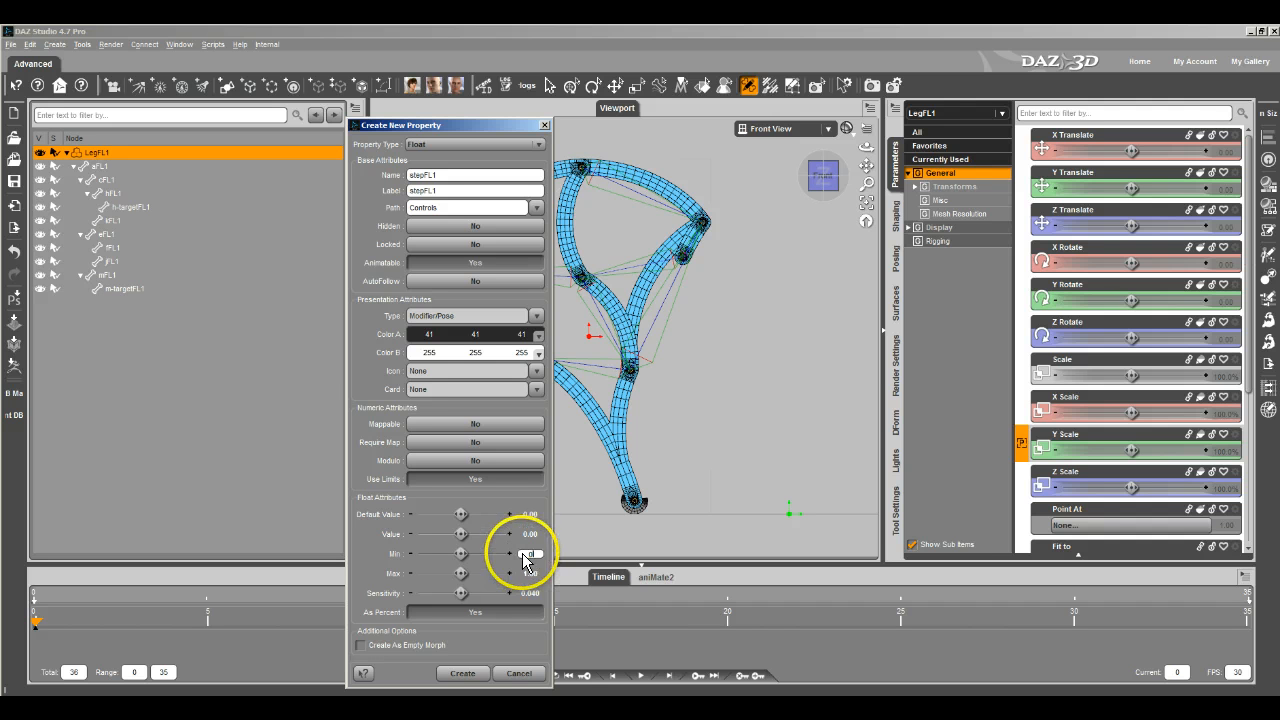
left_click(471, 612)
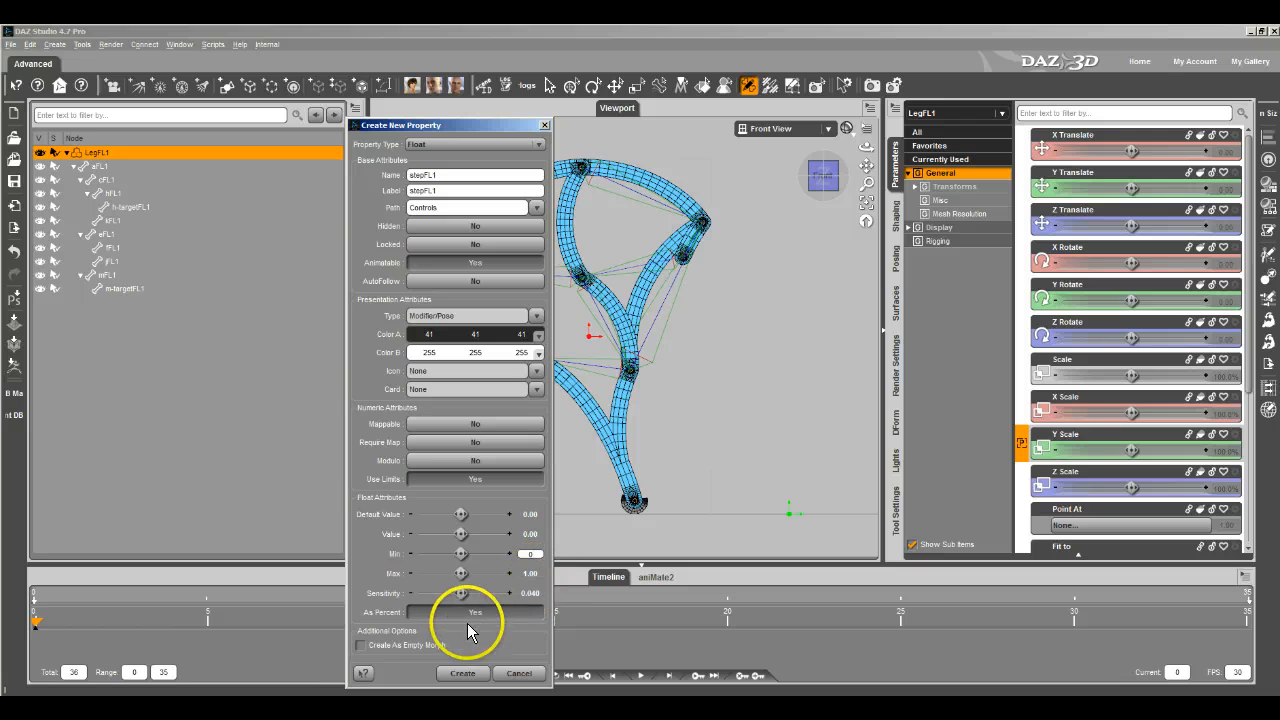
left_click(461, 676)
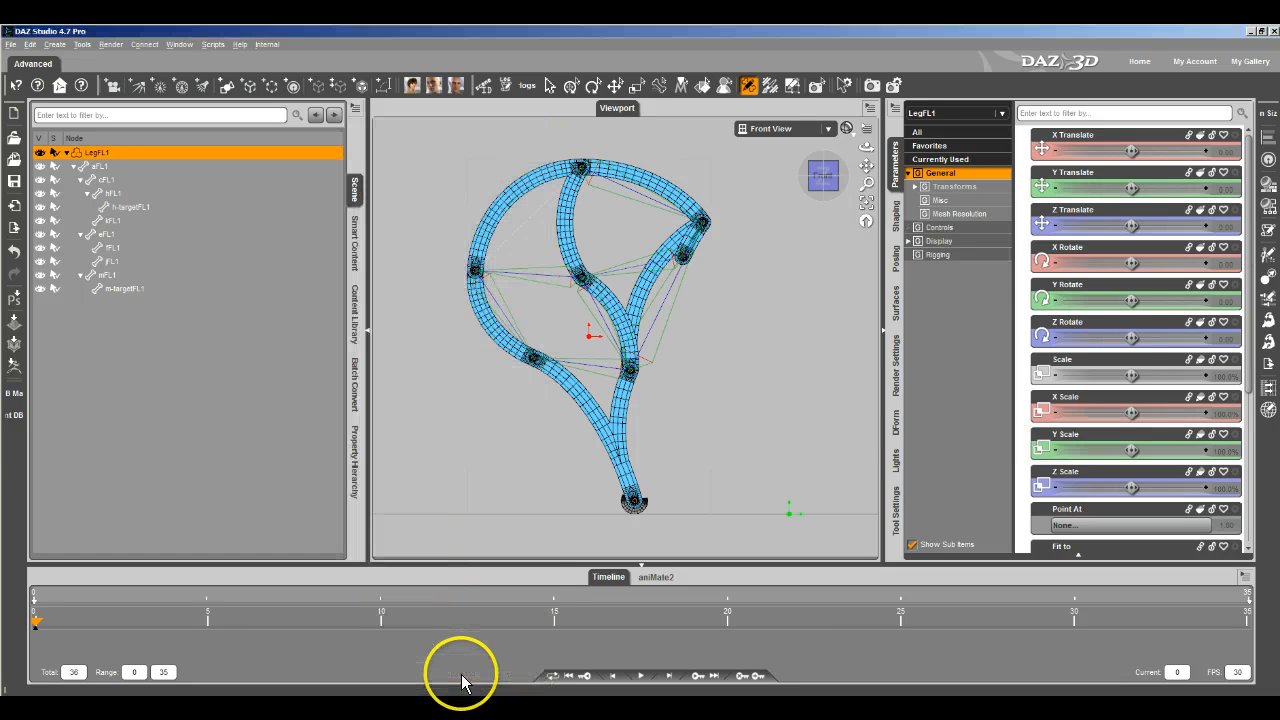
Step: ERC Freeze LegFL1's joint rotations into the stepFL1 control with Keyed (Extract from Play Range) enabled, keeping all listed properties and additional options
left_click(979, 228)
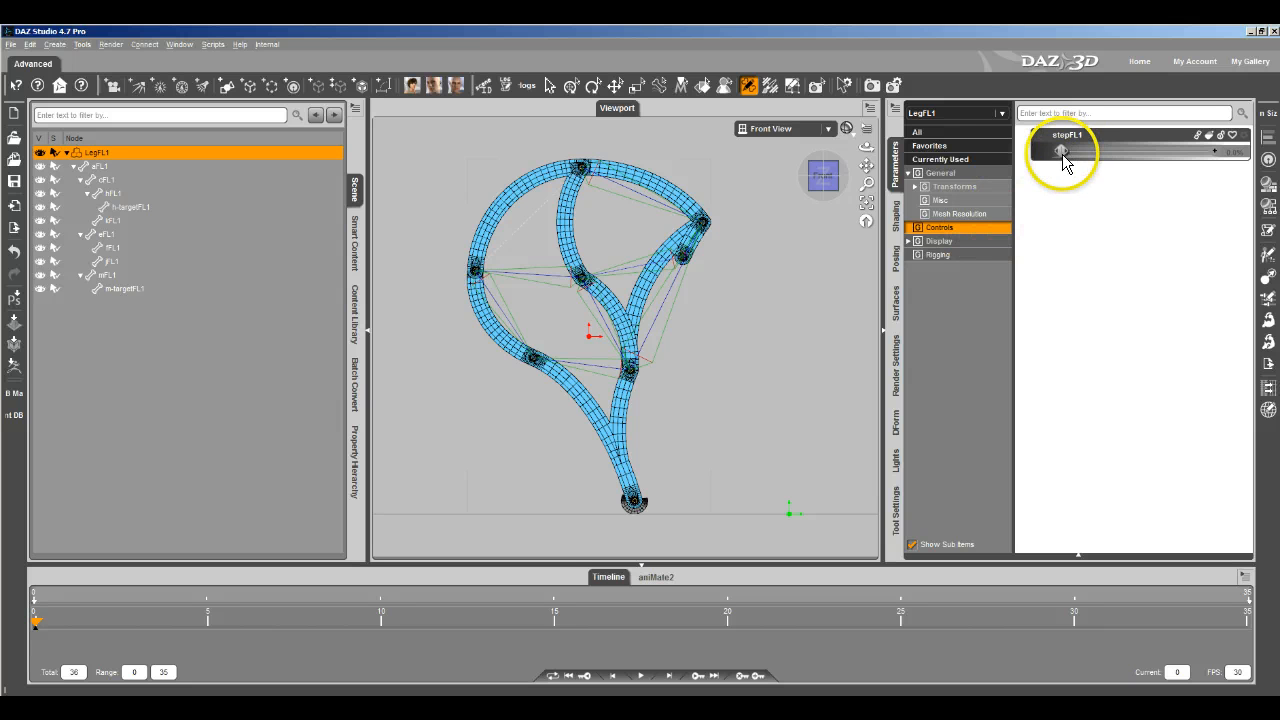
left_click_drag(1063, 155, 1034, 145)
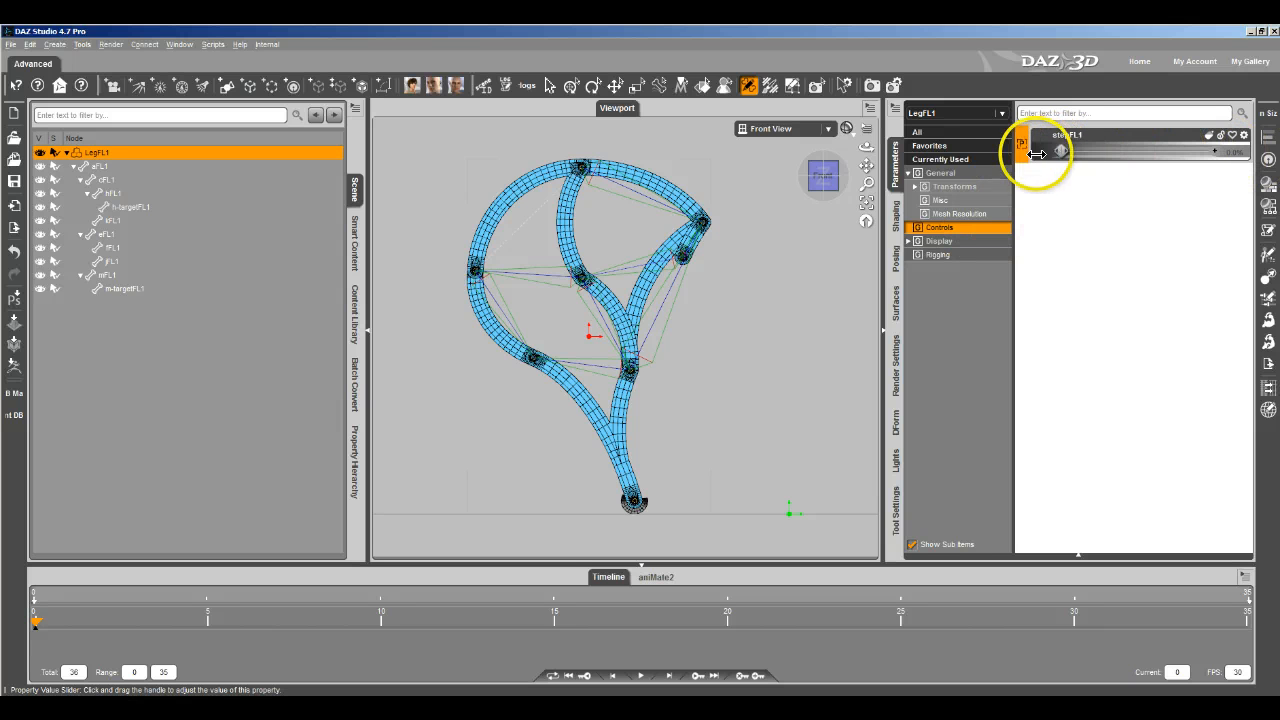
right_click(1022, 148)
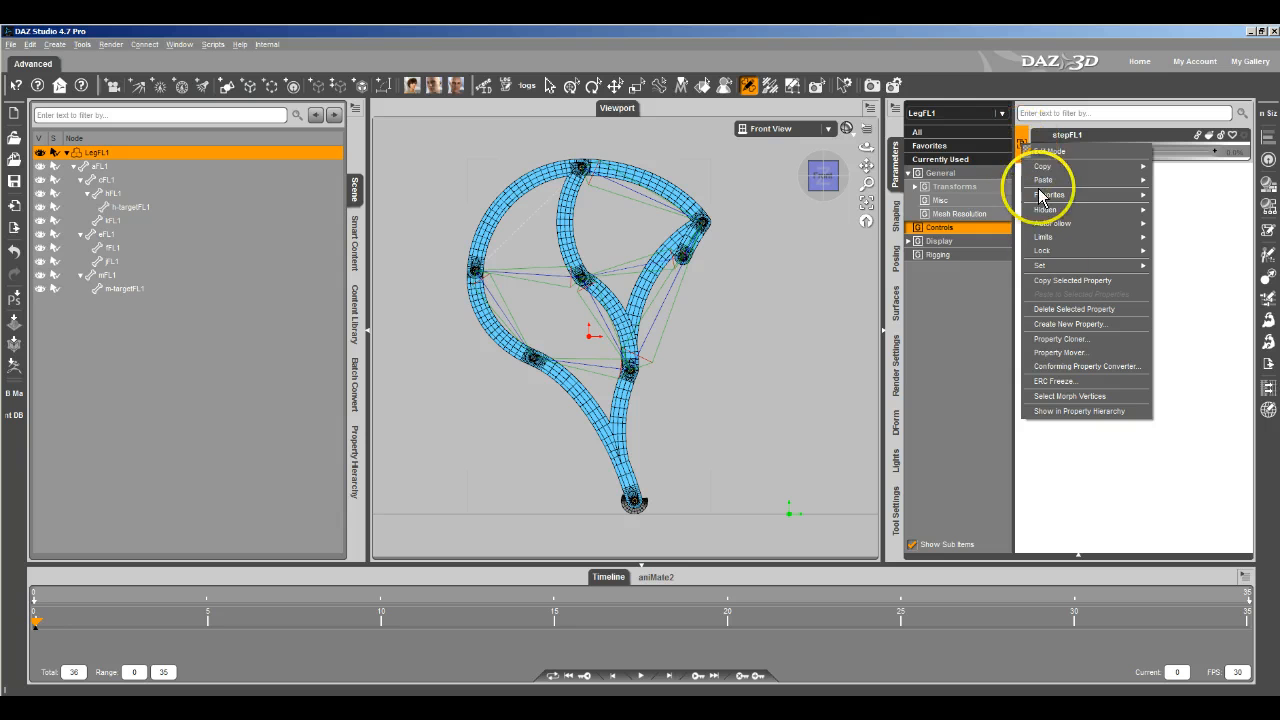
left_click(1053, 390)
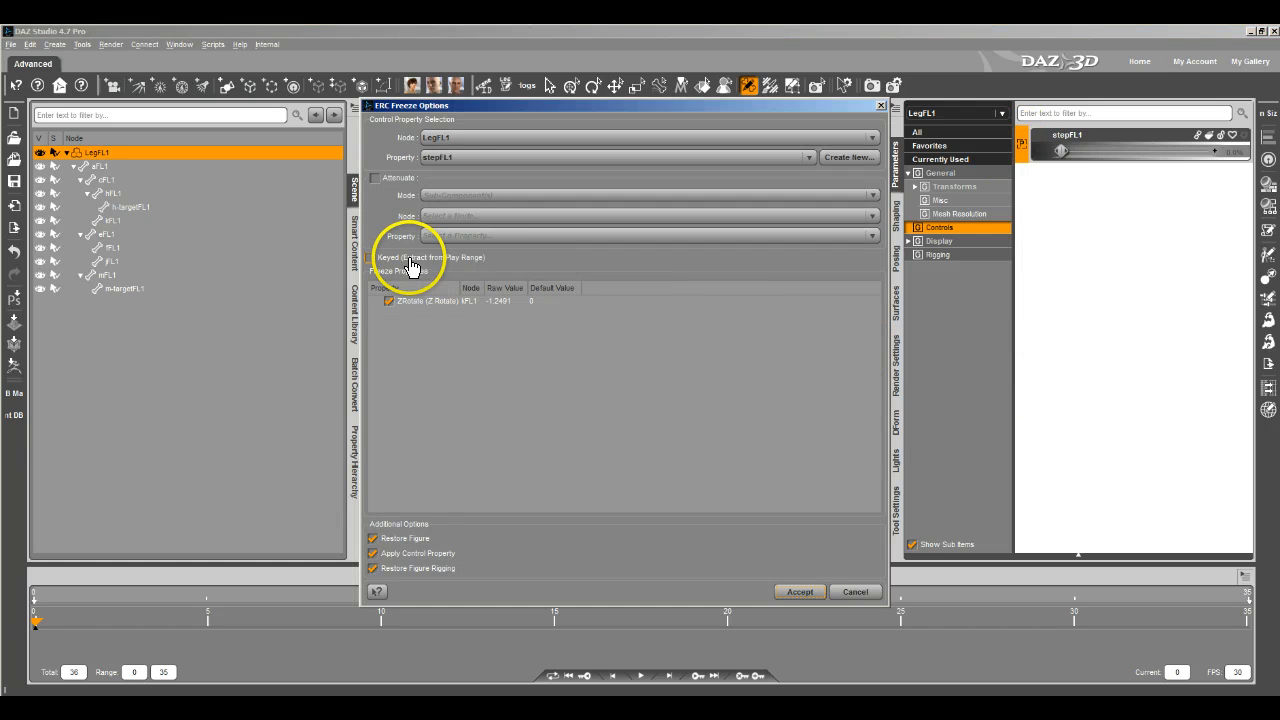
left_click(410, 265)
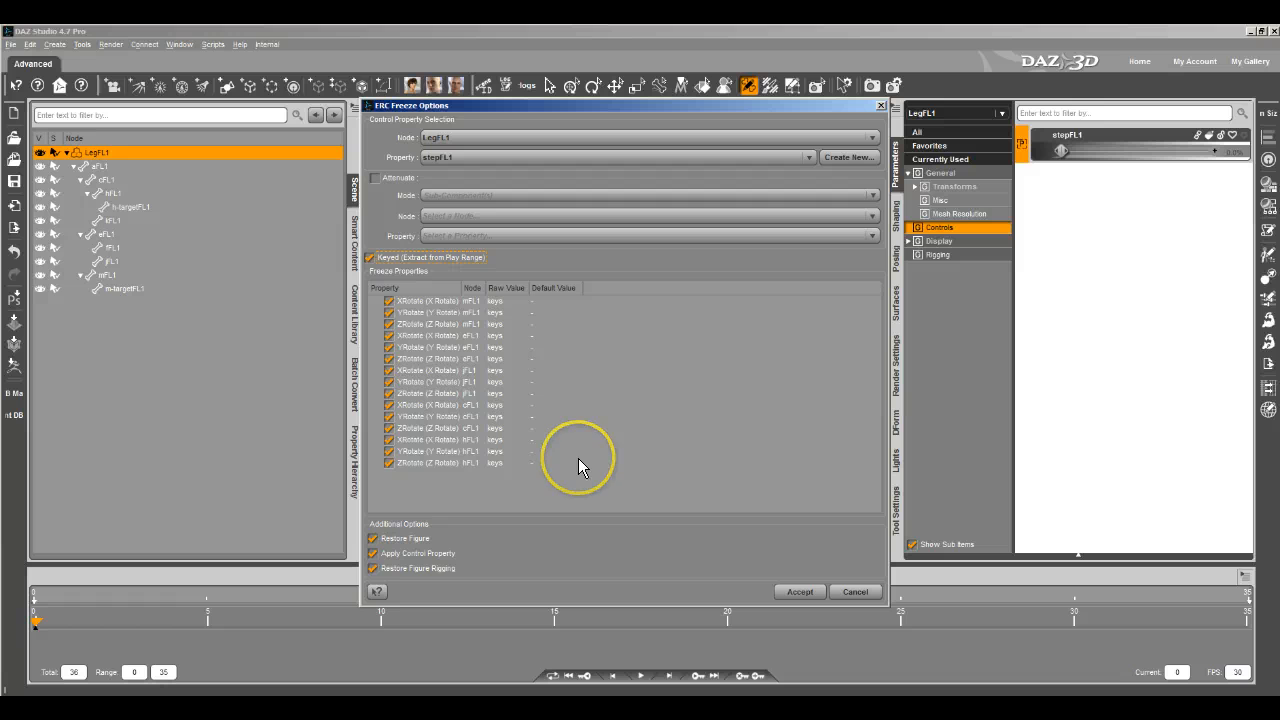
left_click(805, 592)
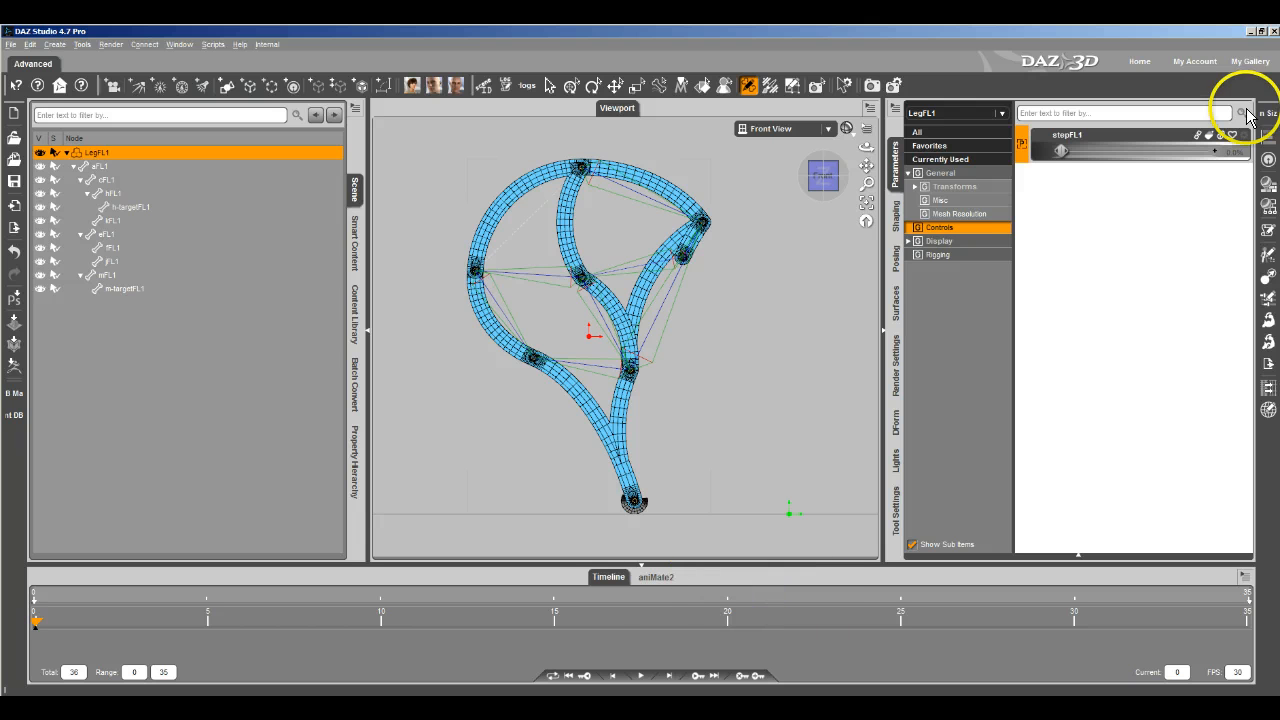
Step: Try the stepFL1 control at 100% and clear the animation from the whole LegFL1 figure
left_click_drag(1062, 158, 1183, 206)
right_click(893, 143)
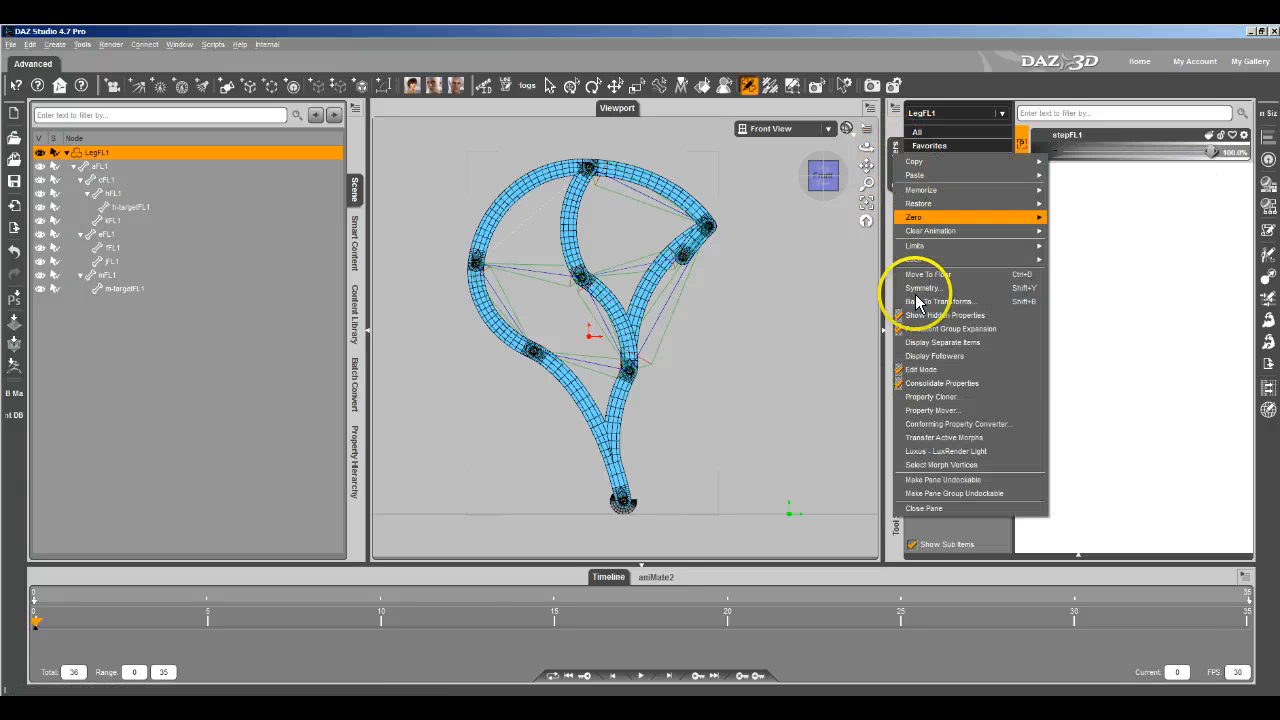
mouse_move(957, 231)
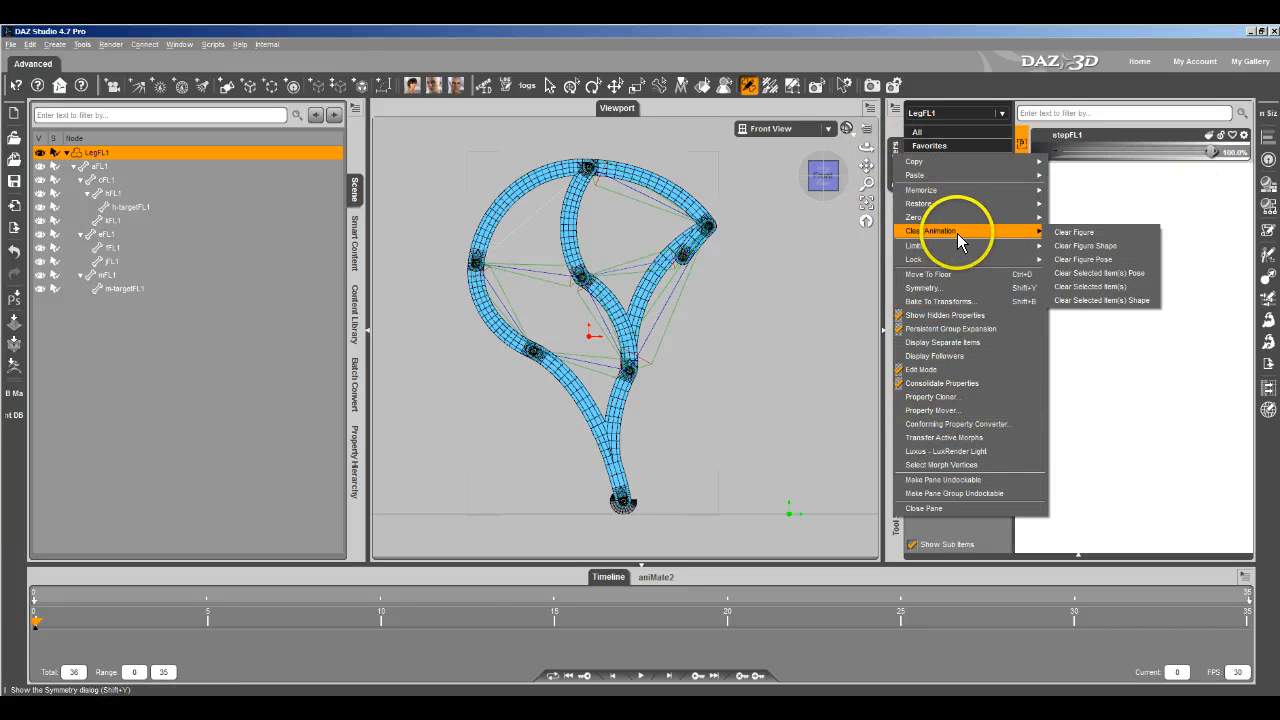
left_click(1088, 232)
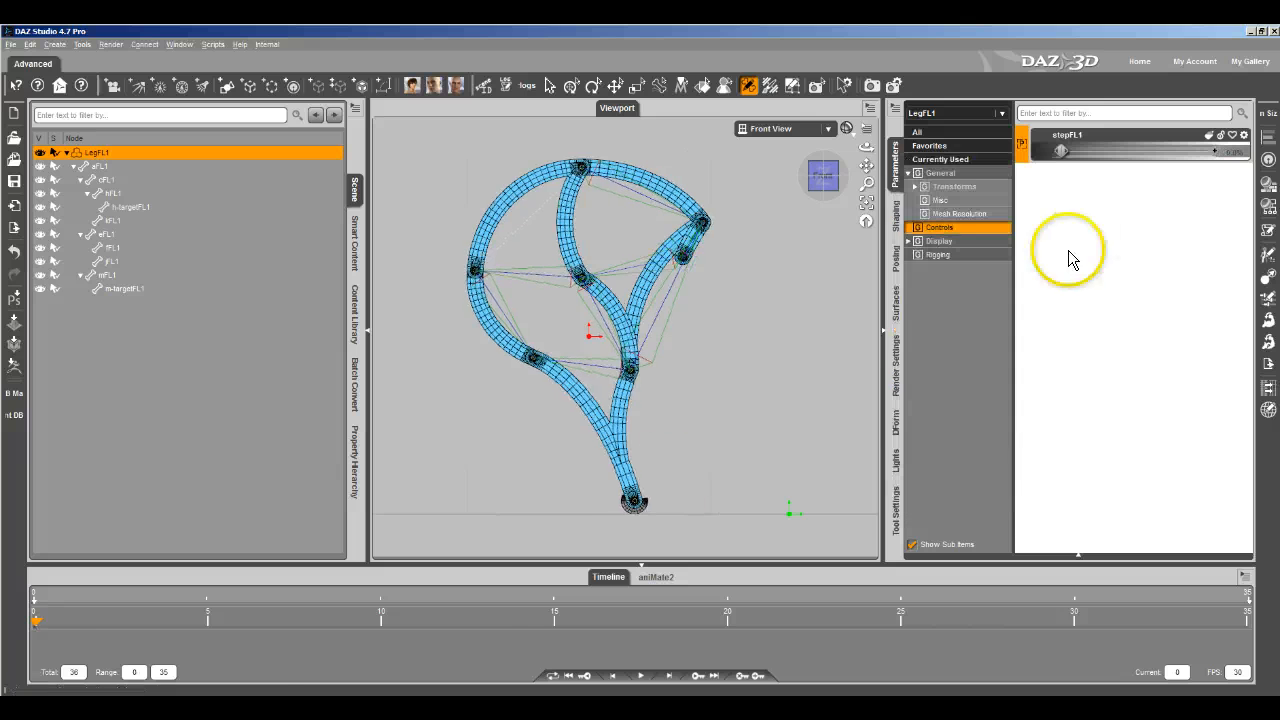
Step: Reduce the timeline's total length to 1 frame
double_click(75, 672)
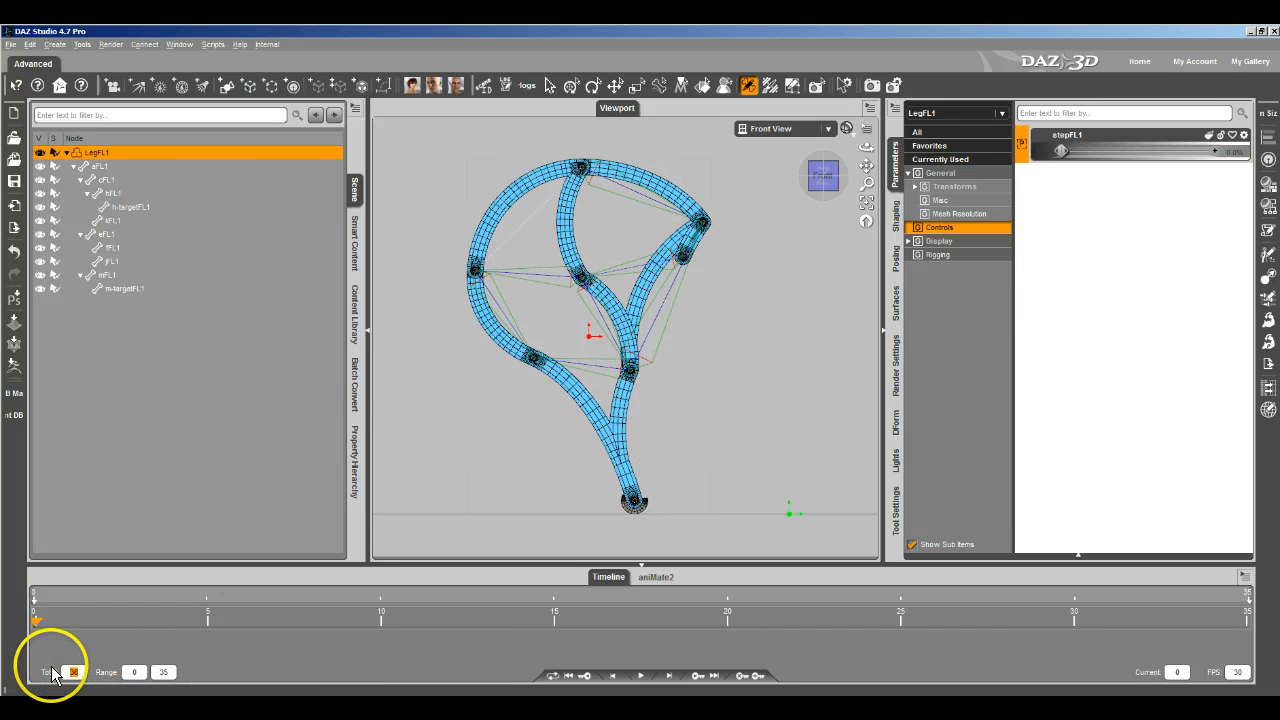
type("1")
key("Return")
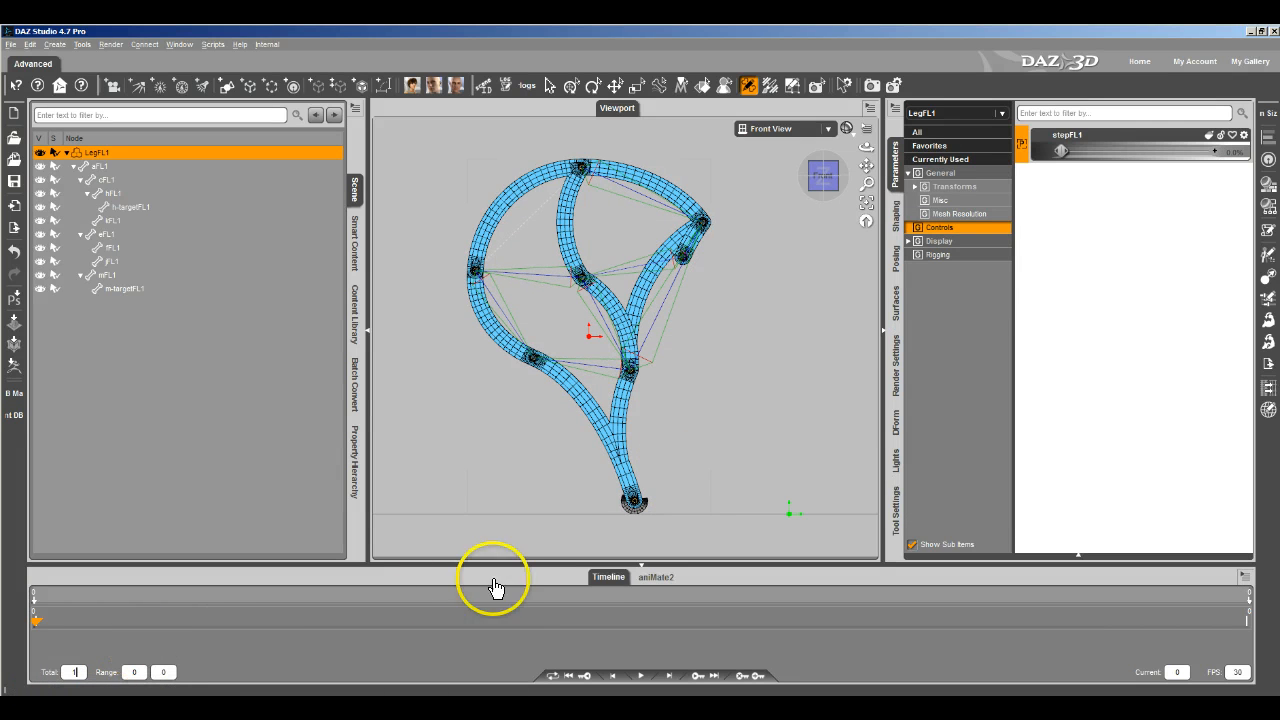
Step: Collapse the timeline to enlarge the viewport, and set stepFL1 to 100% to test the leg's step motion
left_click(607, 577)
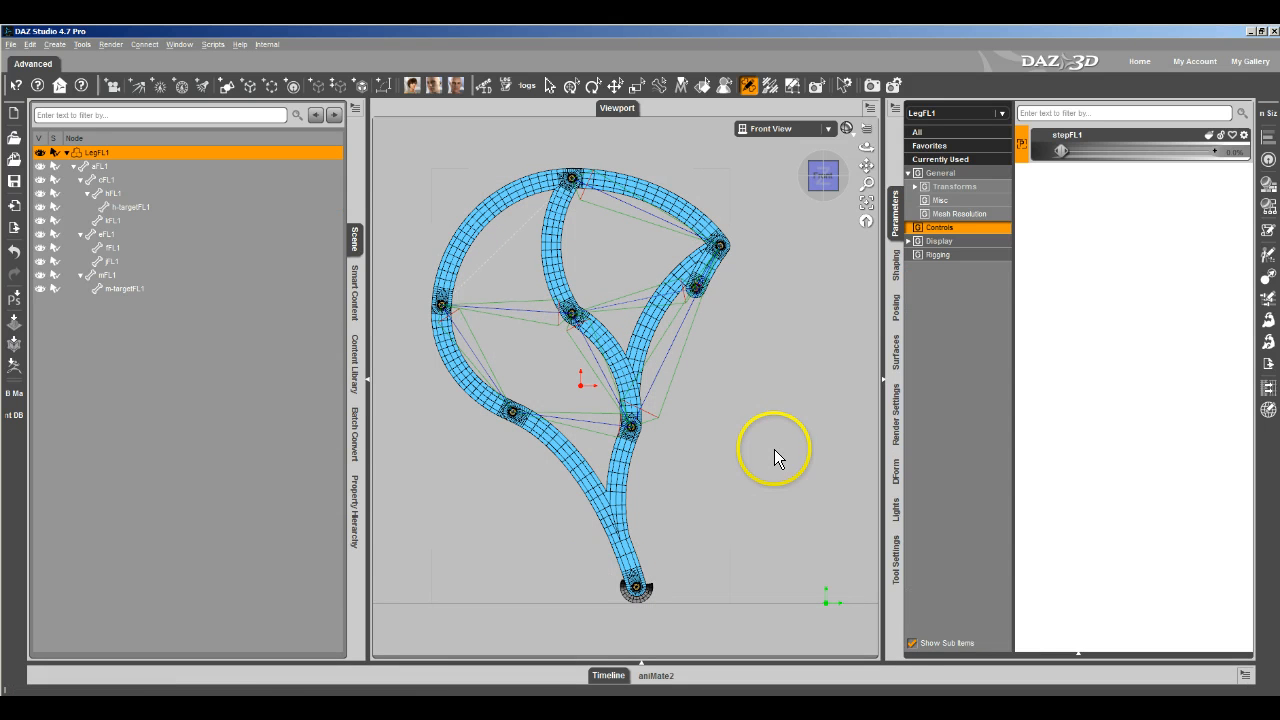
left_click_drag(1061, 151, 1223, 168)
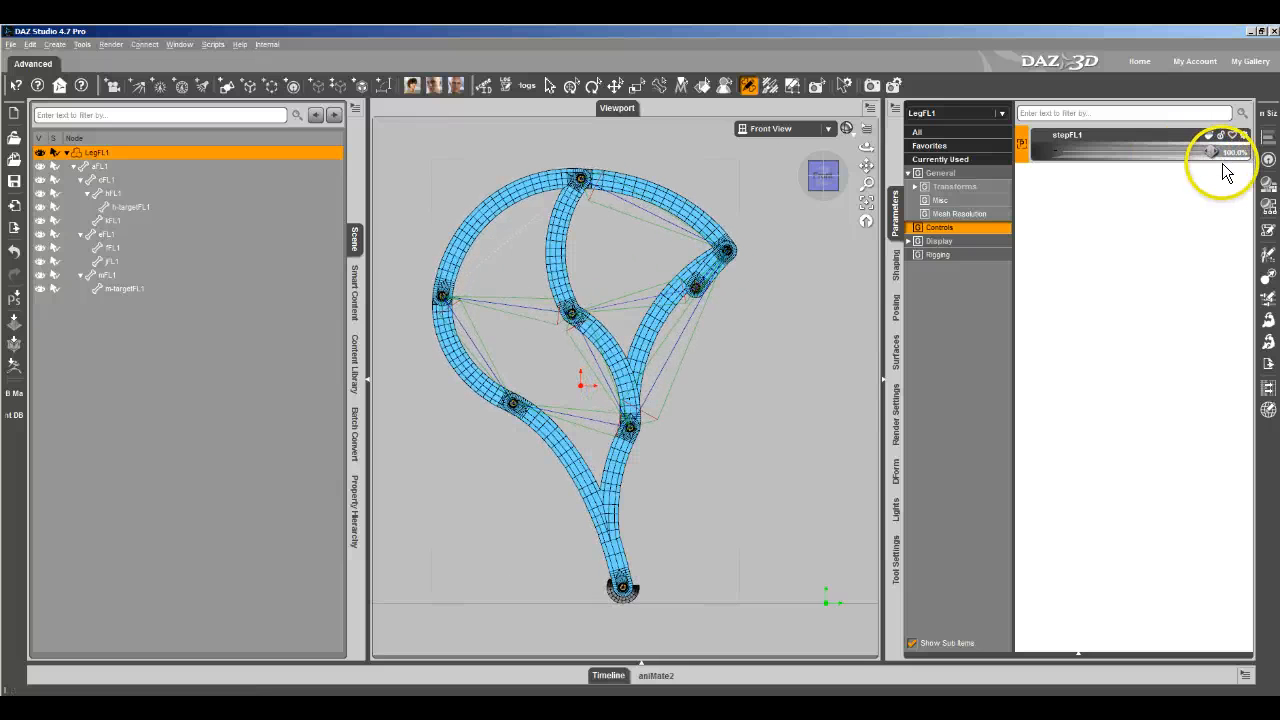